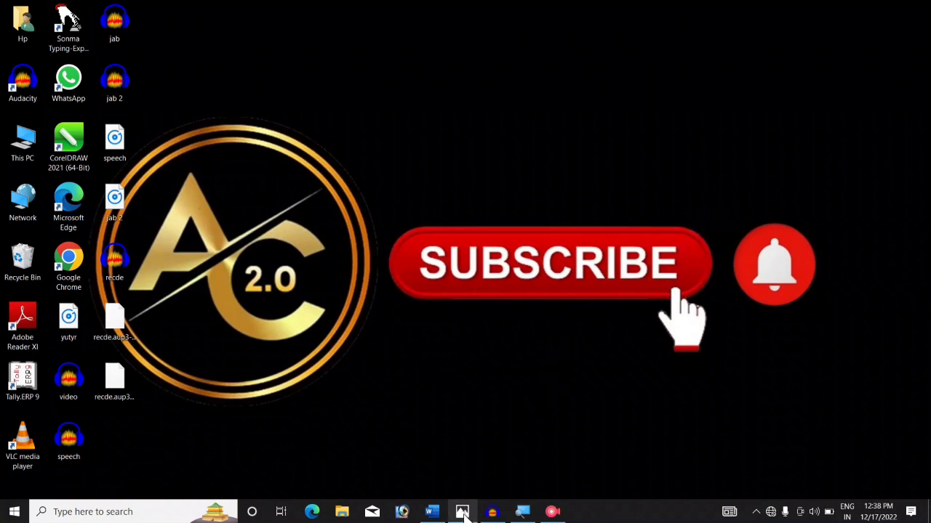
# - Review the reference image of the finished logo, then return to the blank Word document
pyautogui.click(462, 512)
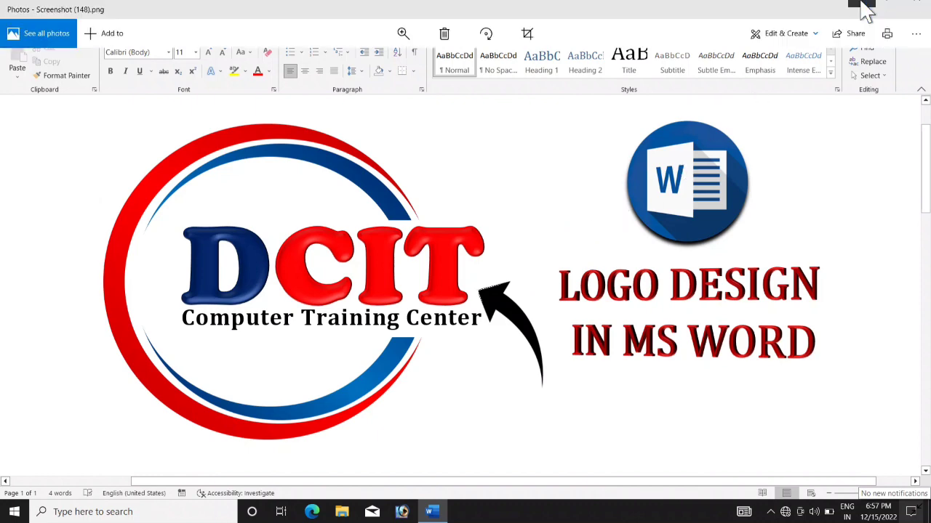
pyautogui.click(866, 11)
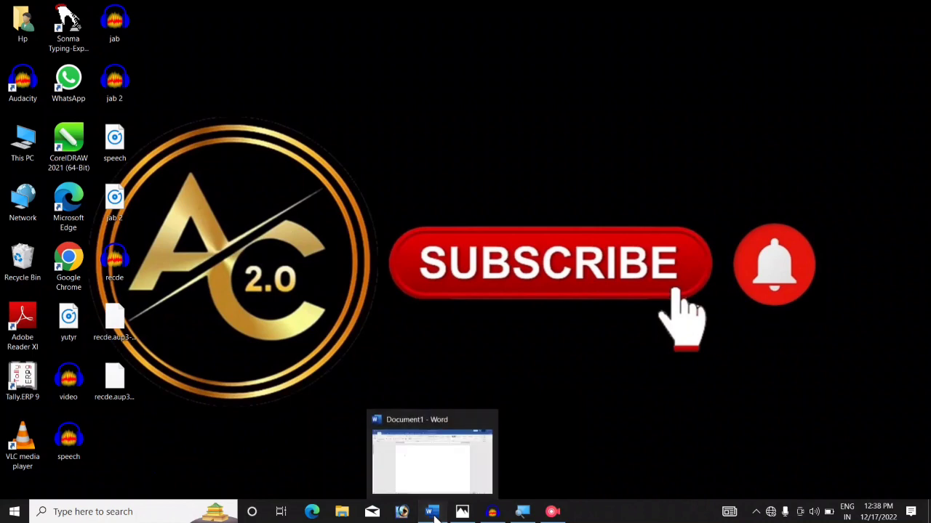
pyautogui.click(432, 513)
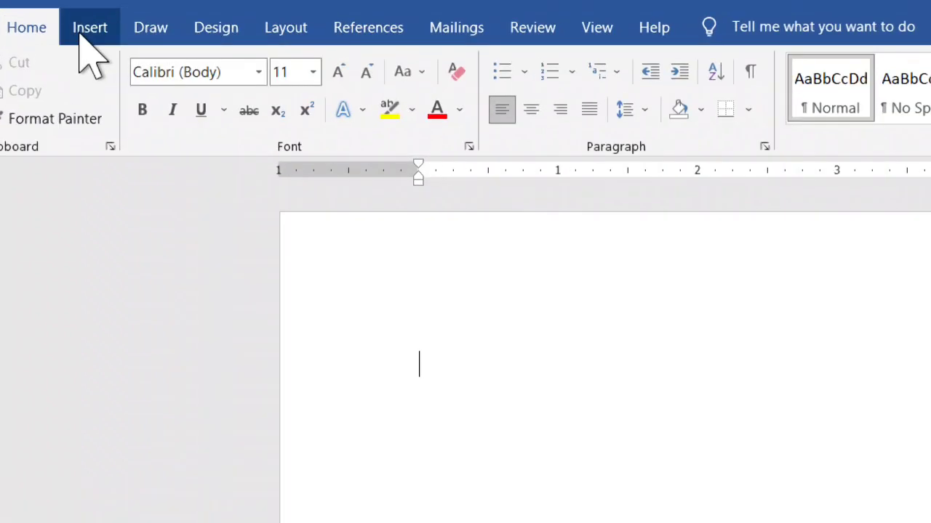
# - Choose the Oval shape from the Insert Shapes gallery
pyautogui.click(87, 33)
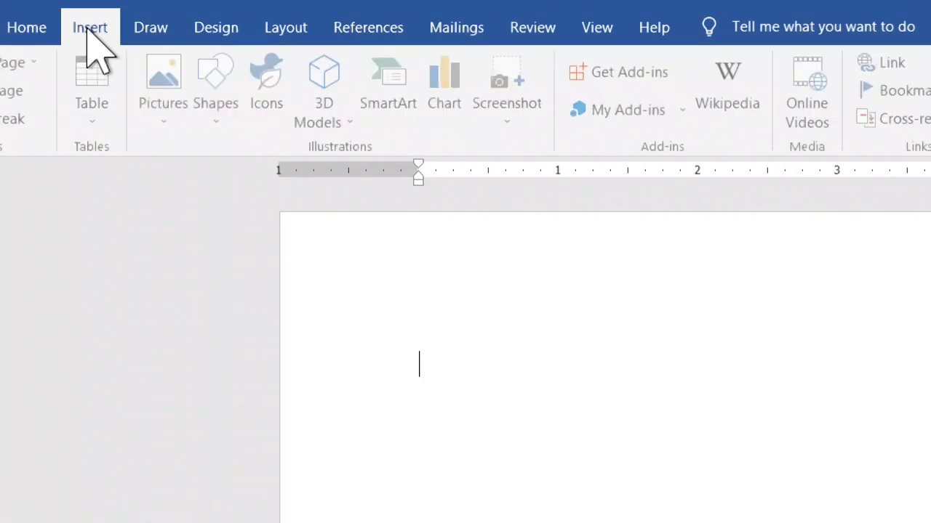
pyautogui.click(224, 102)
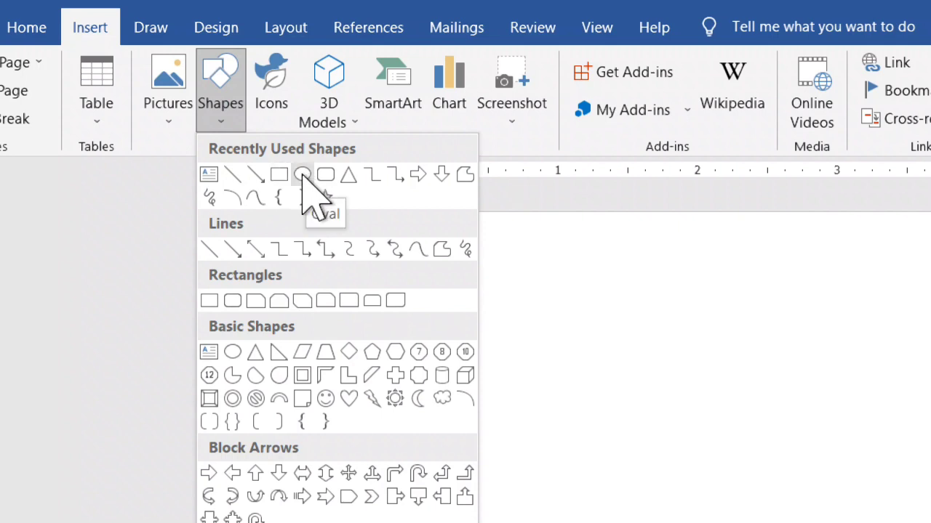
pyautogui.click(302, 177)
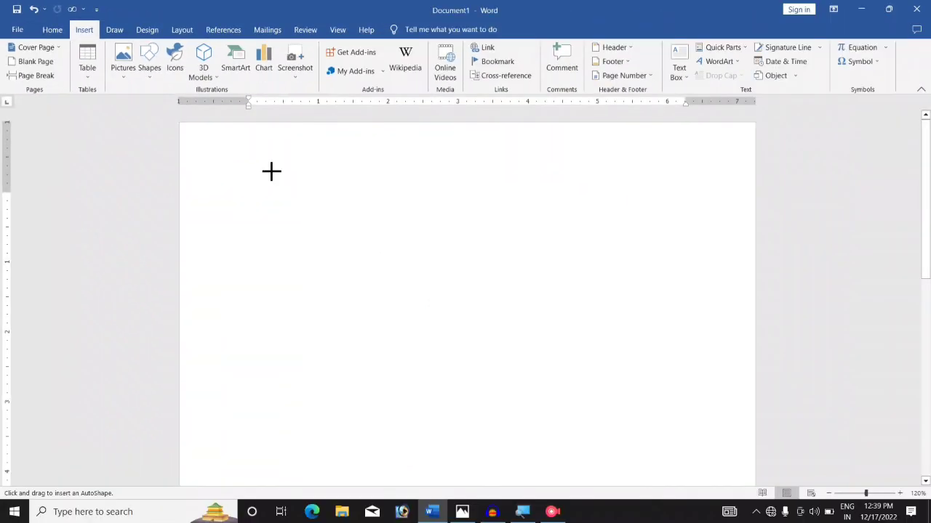
# - Draw a 3.3 by 3.54 inch blue circle and remove its outline
pyautogui.moveTo(271, 171)
pyautogui.mouseDown()
pyautogui.moveTo(495, 412)
pyautogui.moveTo(514, 425)
pyautogui.moveTo(519, 418)
pyautogui.mouseUp()
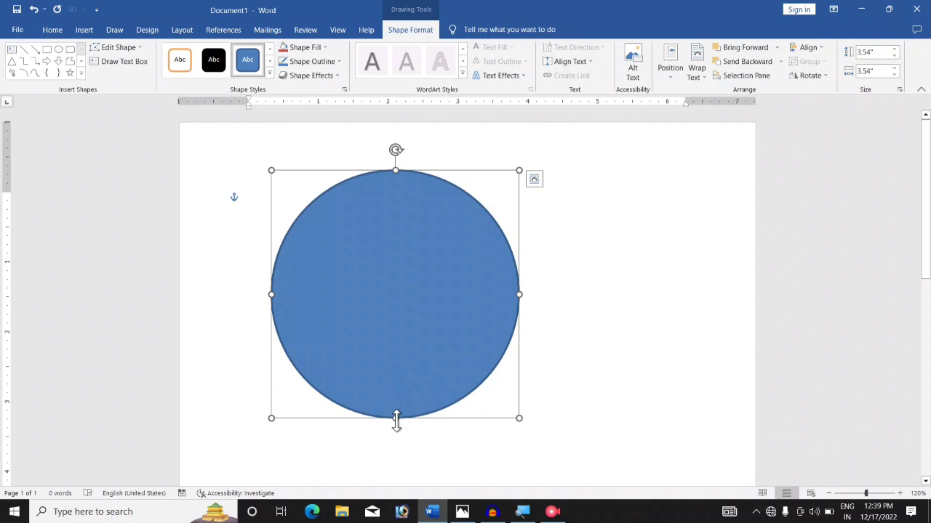
pyautogui.moveTo(396, 418); pyautogui.dragTo(401, 401)
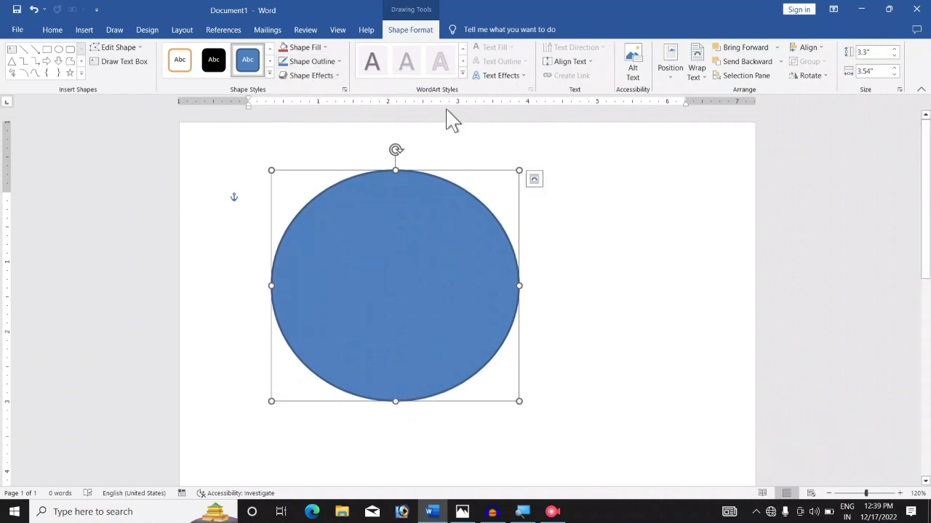
pyautogui.click(310, 61)
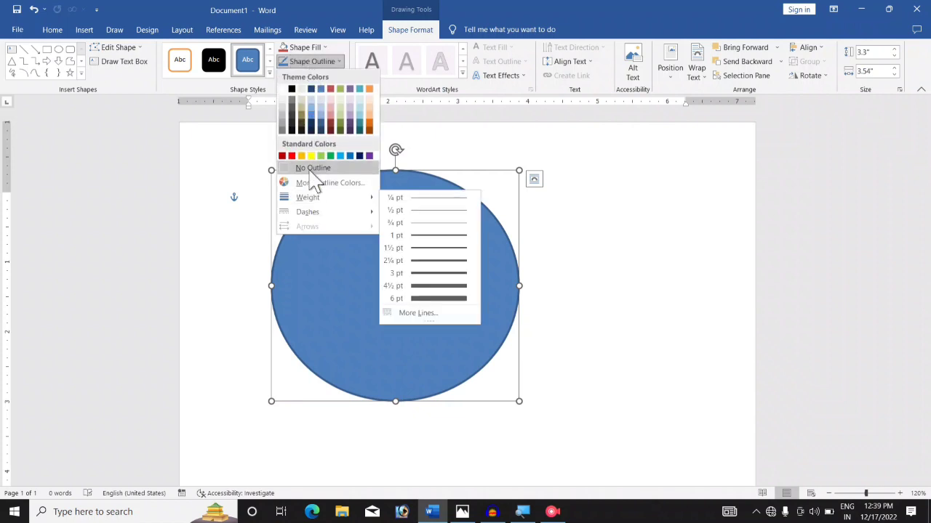
pyautogui.click(311, 170)
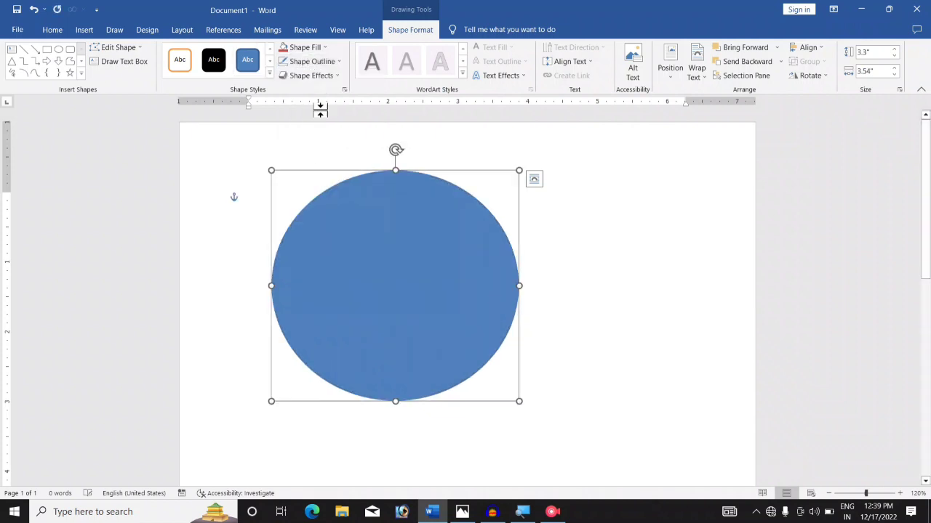
pyautogui.click(321, 47)
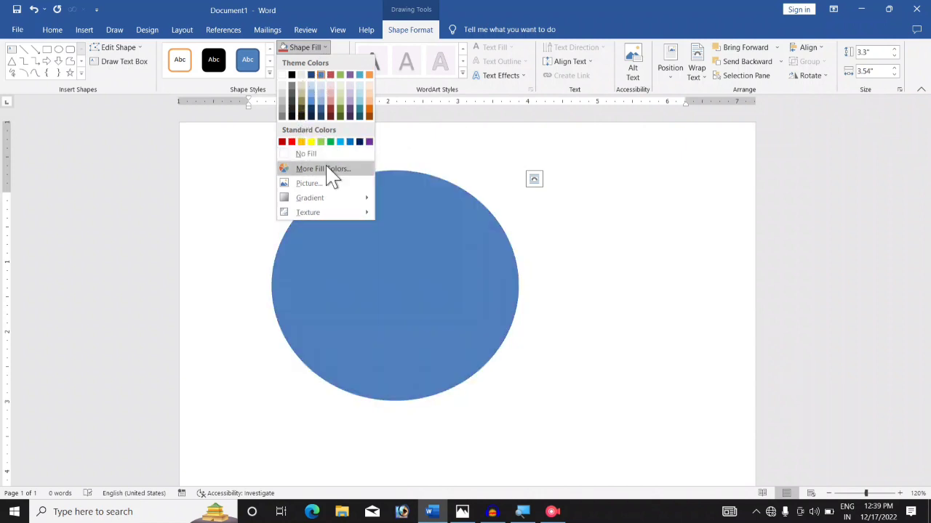
pyautogui.moveTo(356, 201)
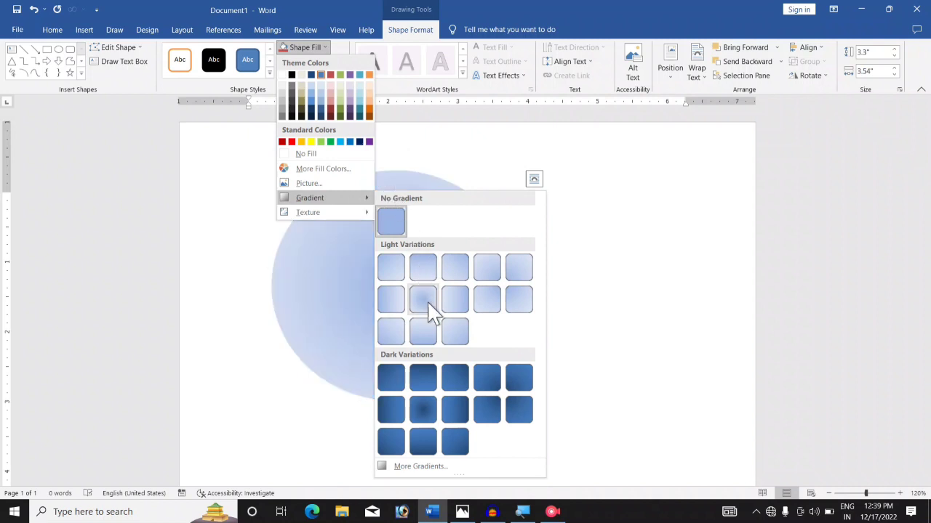
# - Switch the circle to a gradient fill, deleting two extra stops and repositioning the rest
pyautogui.click(477, 468)
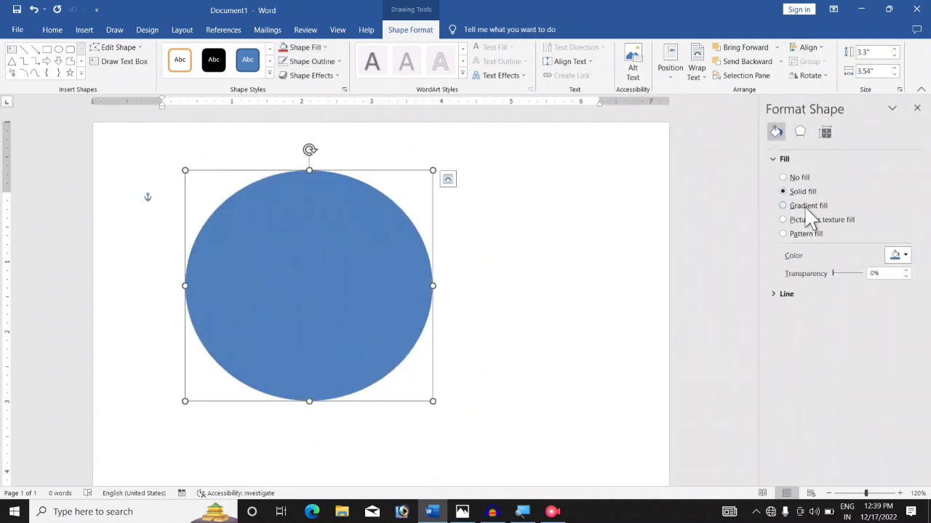
pyautogui.click(806, 208)
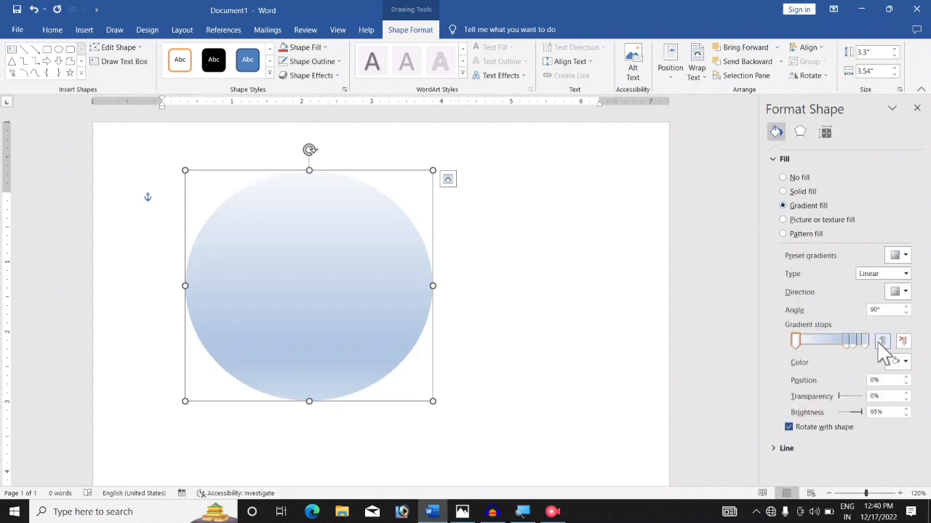
pyautogui.click(902, 341)
pyautogui.click(902, 341)
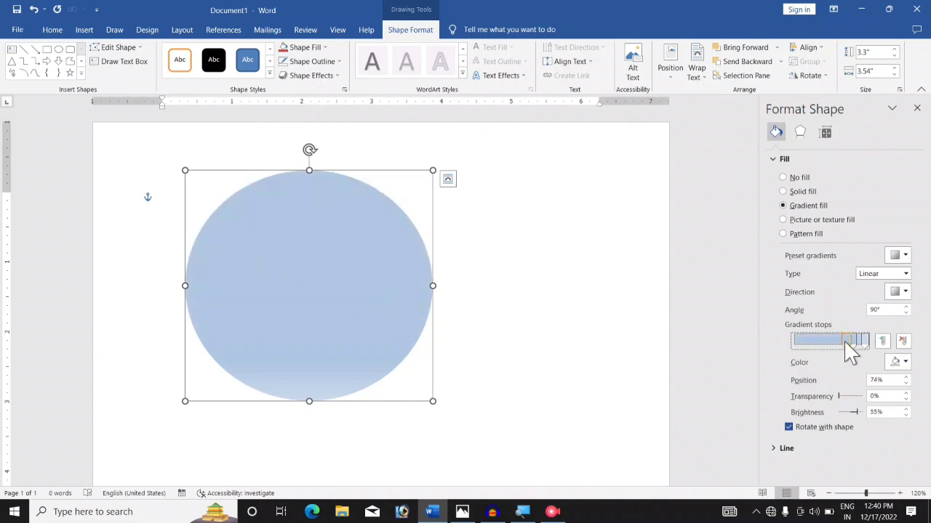
pyautogui.moveTo(846, 342); pyautogui.dragTo(796, 342)
pyautogui.moveTo(853, 341); pyautogui.dragTo(835, 342)
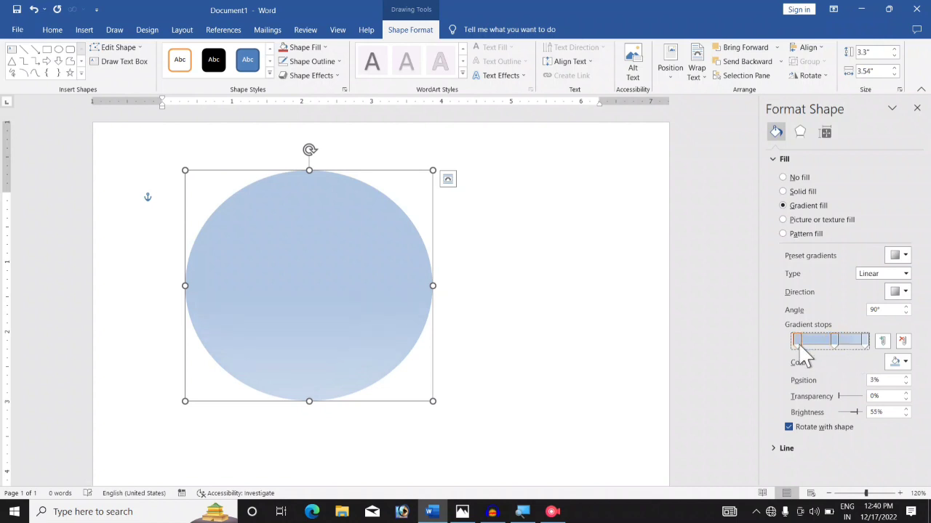
# - Colour the gradient stops dark red, bright red and dark red, deleting the leftover light stop
pyautogui.click(906, 362)
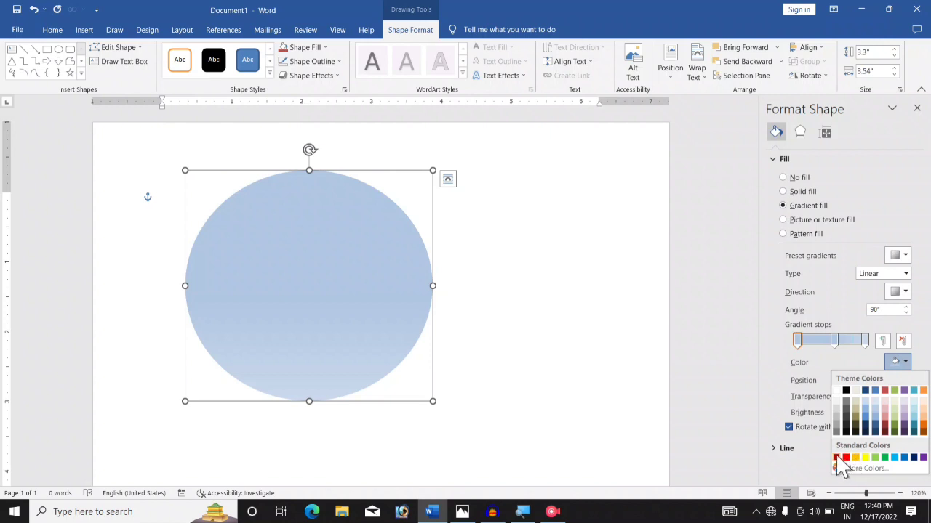
pyautogui.click(836, 457)
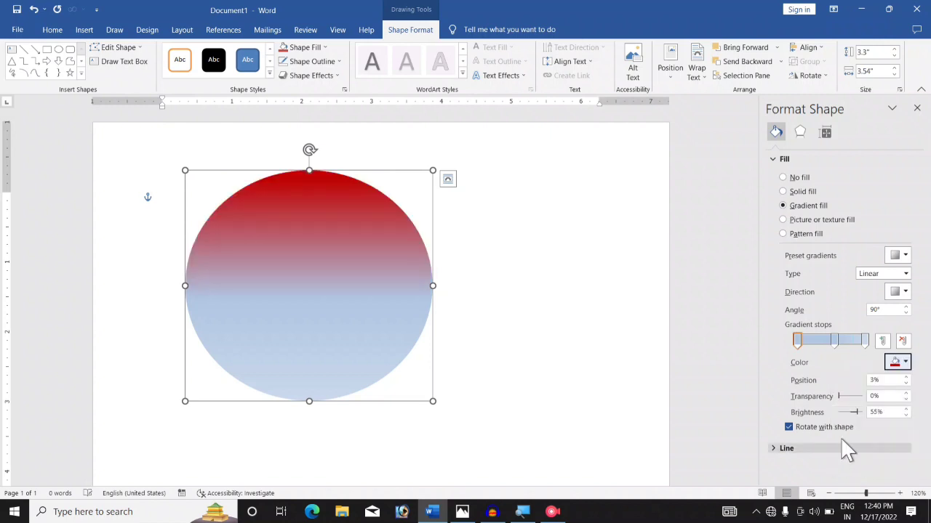
pyautogui.click(831, 343)
pyautogui.click(904, 362)
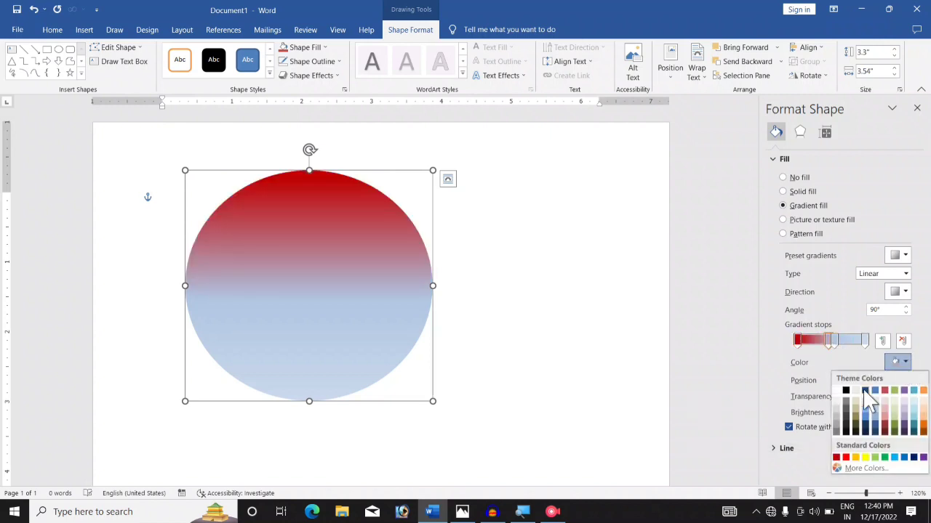
pyautogui.click(845, 457)
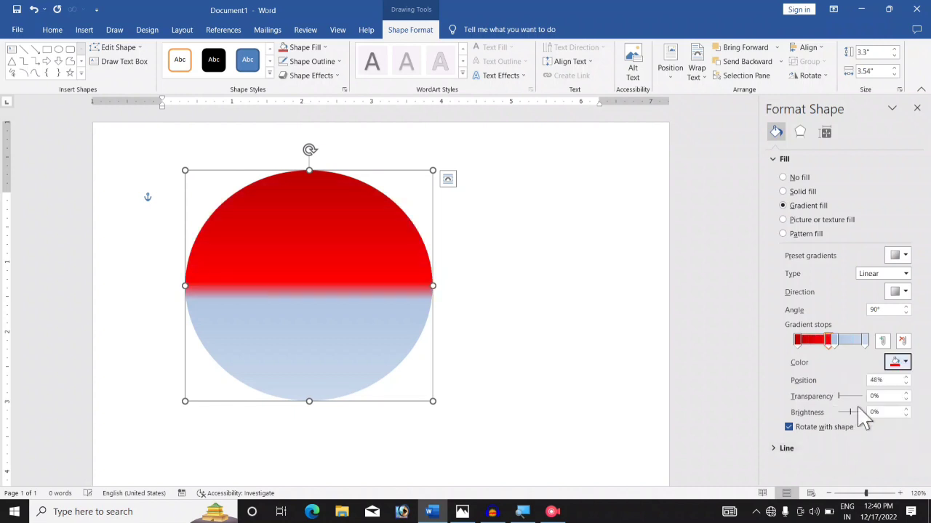
pyautogui.click(864, 340)
pyautogui.click(904, 362)
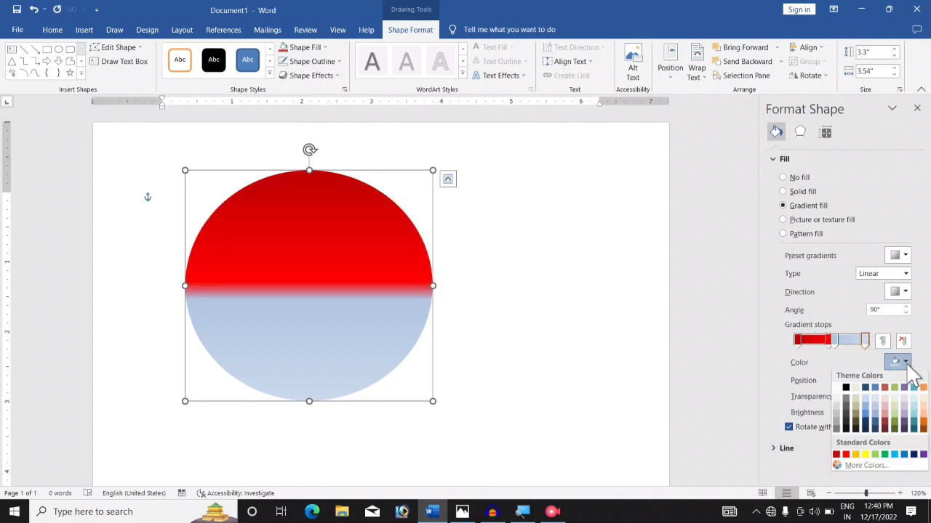
pyautogui.click(836, 457)
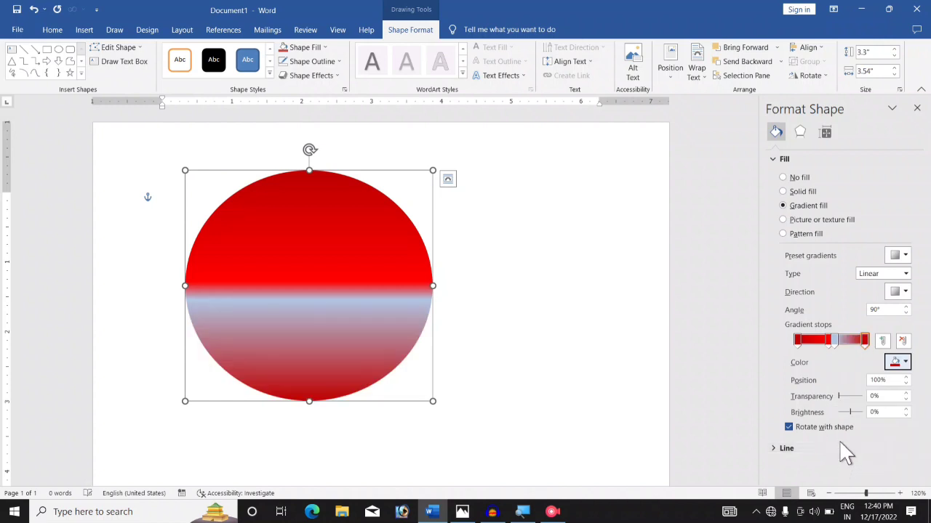
pyautogui.click(834, 340)
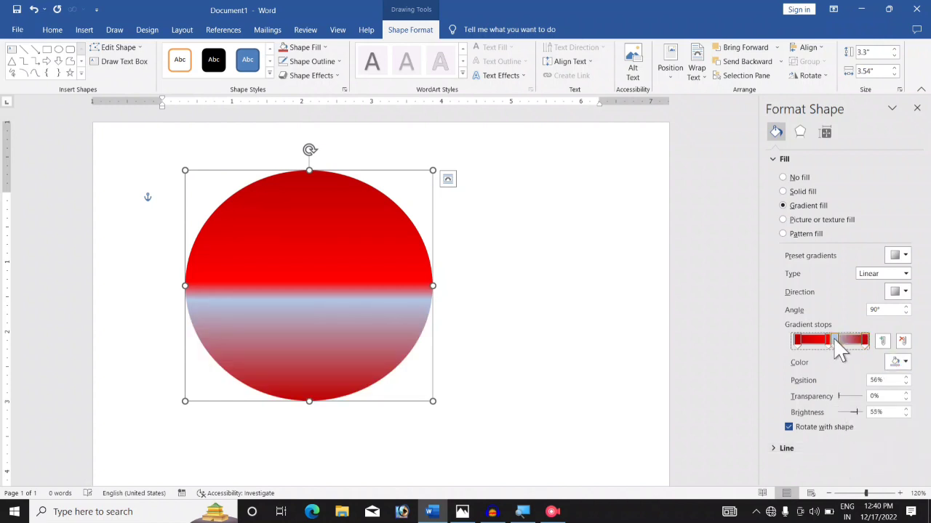
pyautogui.click(903, 341)
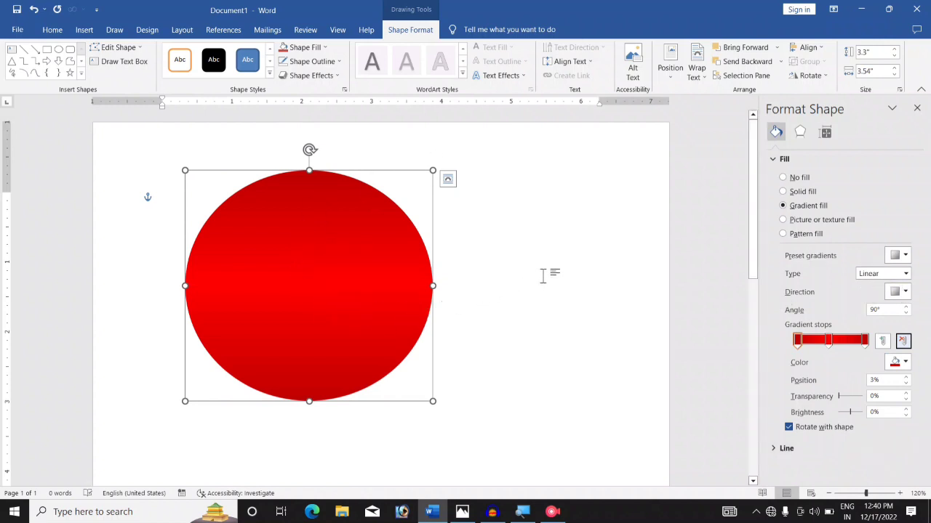
pyautogui.click(917, 108)
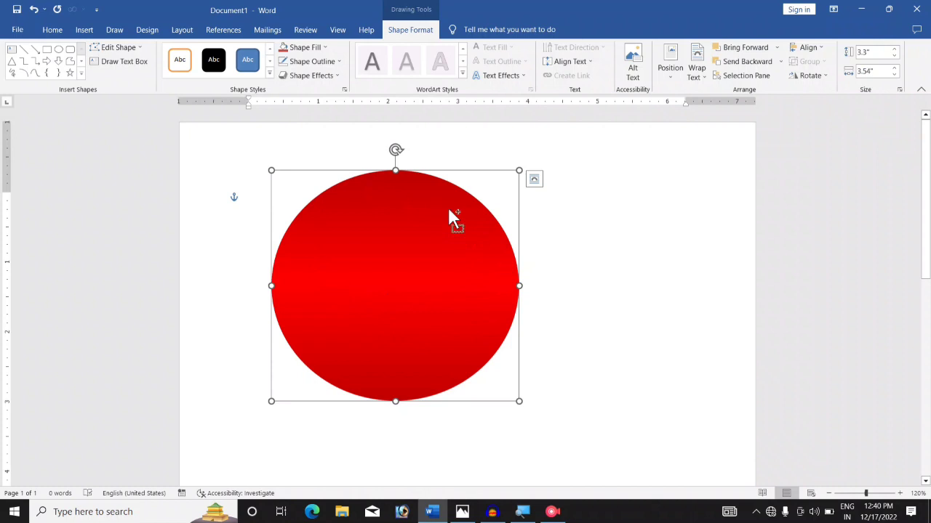
# - Duplicate the red circle and fill the offset copy with white
pyautogui.press('Right')
pyautogui.press('Down')
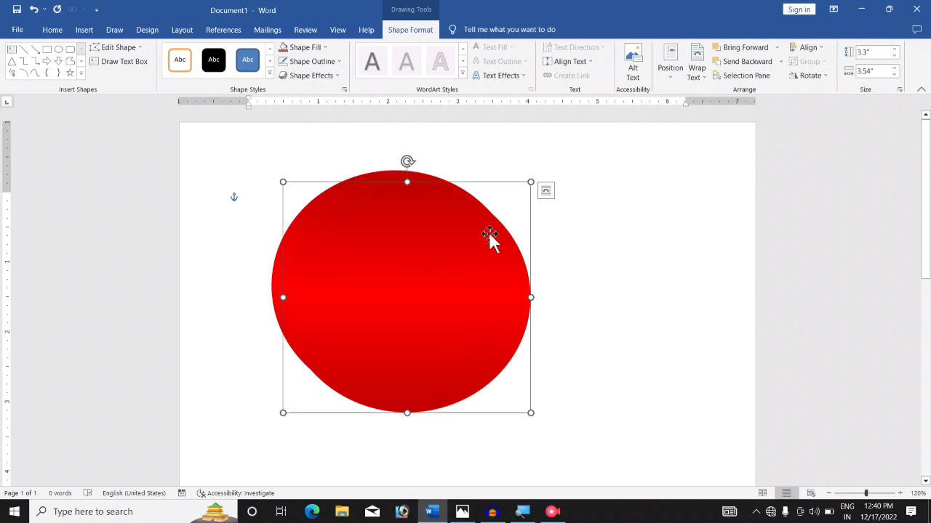
pyautogui.click(324, 50)
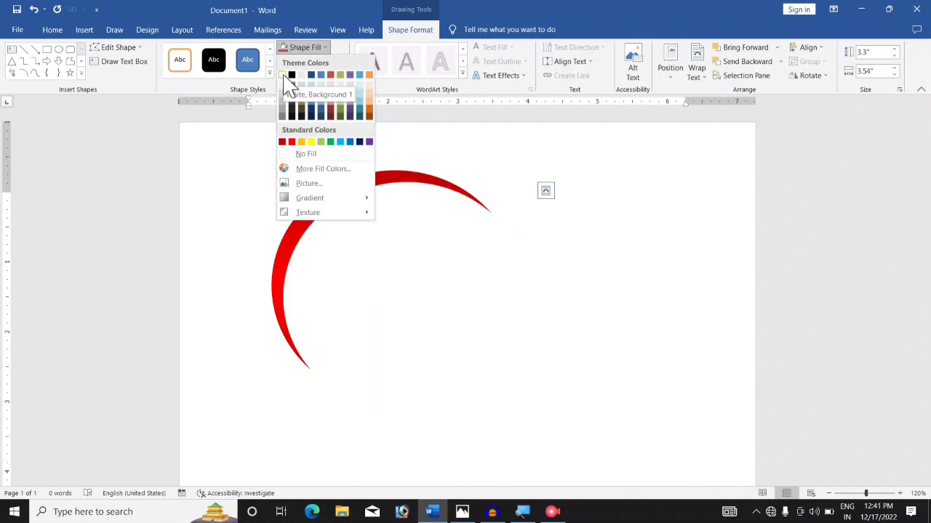
pyautogui.click(285, 76)
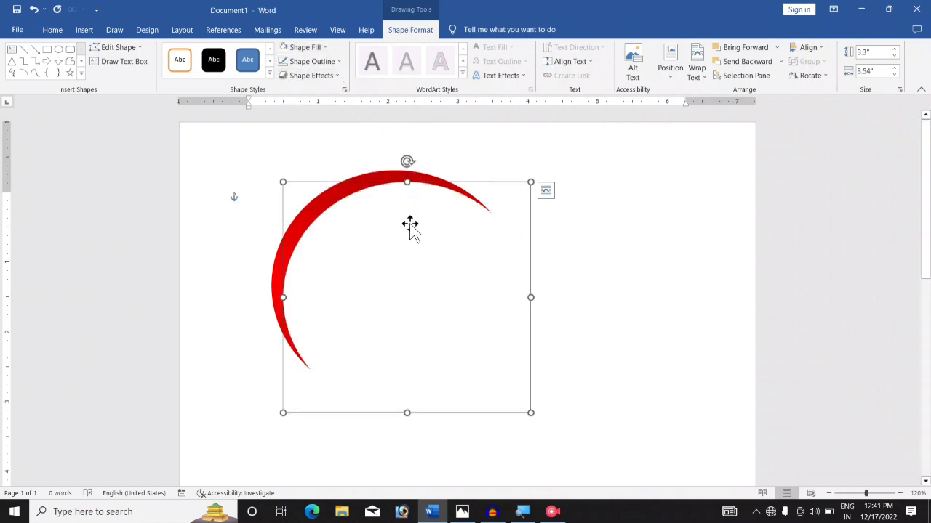
# - Shift the white cover up-left and trim its height to 2.92 inches
pyautogui.moveTo(398, 291); pyautogui.dragTo(394, 275)
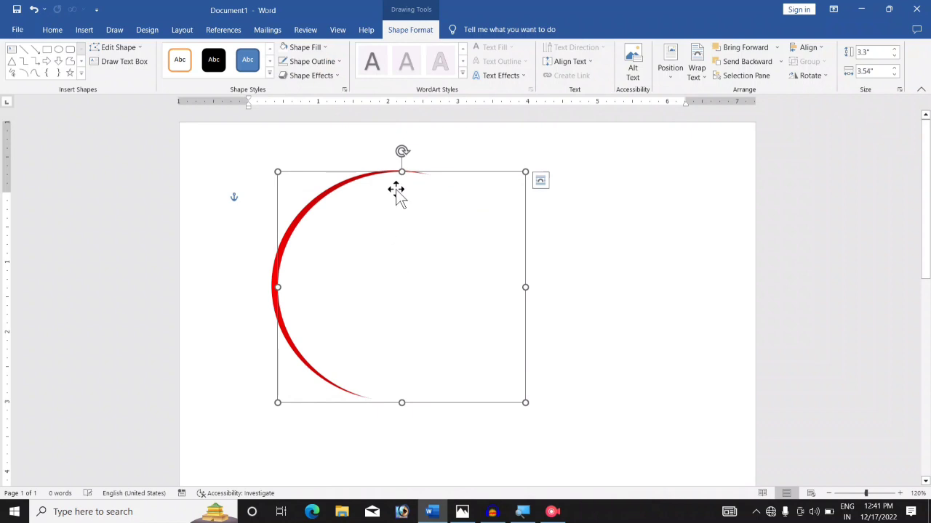
pyautogui.moveTo(402, 173); pyautogui.dragTo(402, 177)
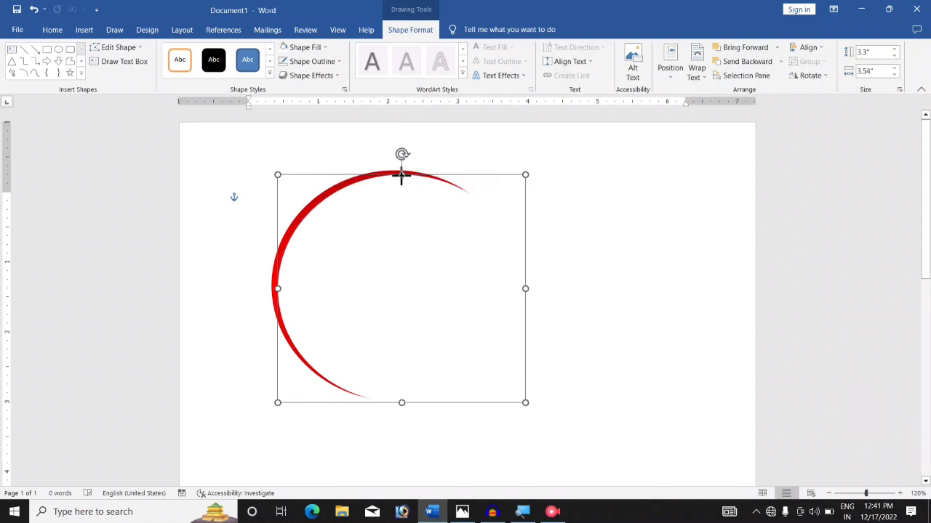
pyautogui.moveTo(402, 403); pyautogui.dragTo(402, 396)
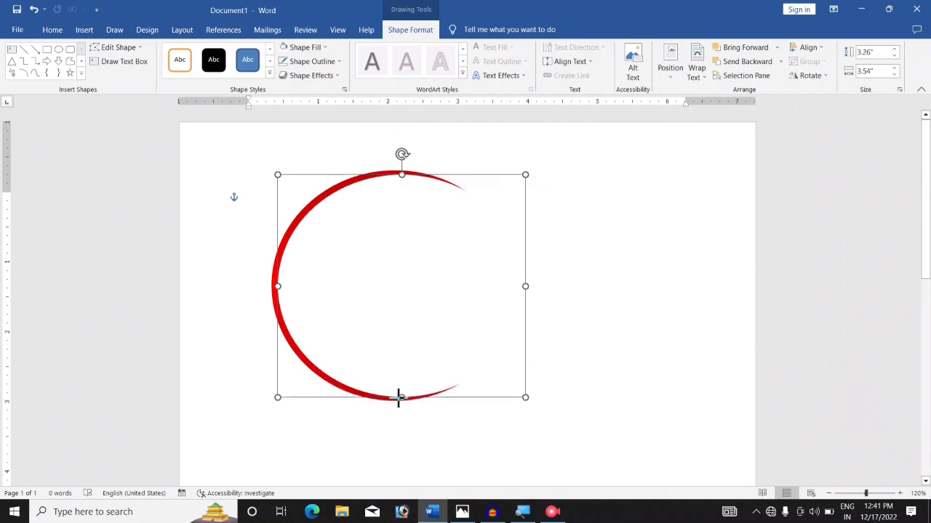
pyautogui.moveTo(277, 286); pyautogui.dragTo(280, 285)
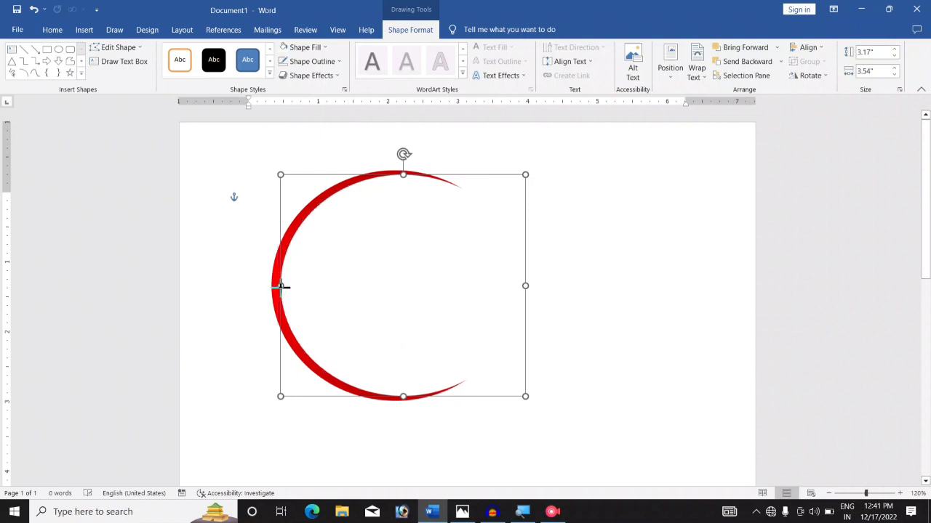
pyautogui.moveTo(404, 175); pyautogui.dragTo(404, 178)
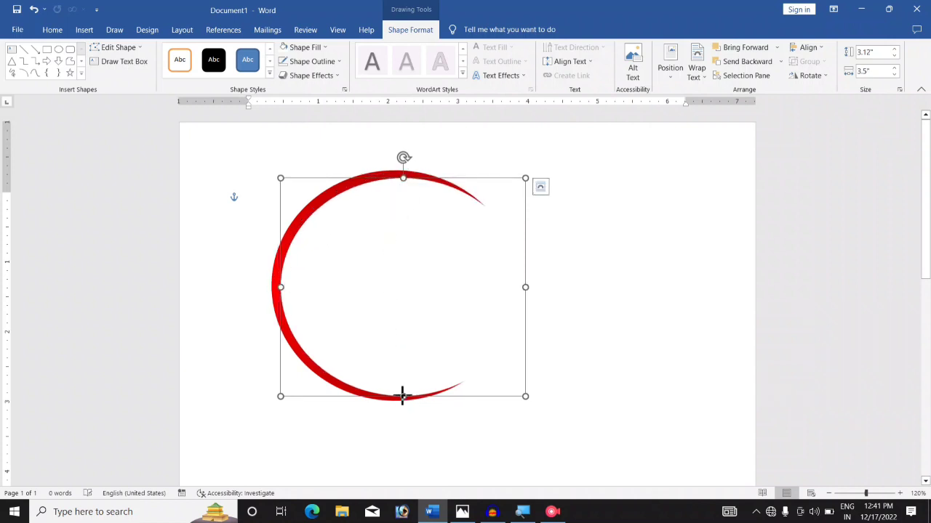
pyautogui.moveTo(402, 396); pyautogui.dragTo(400, 387)
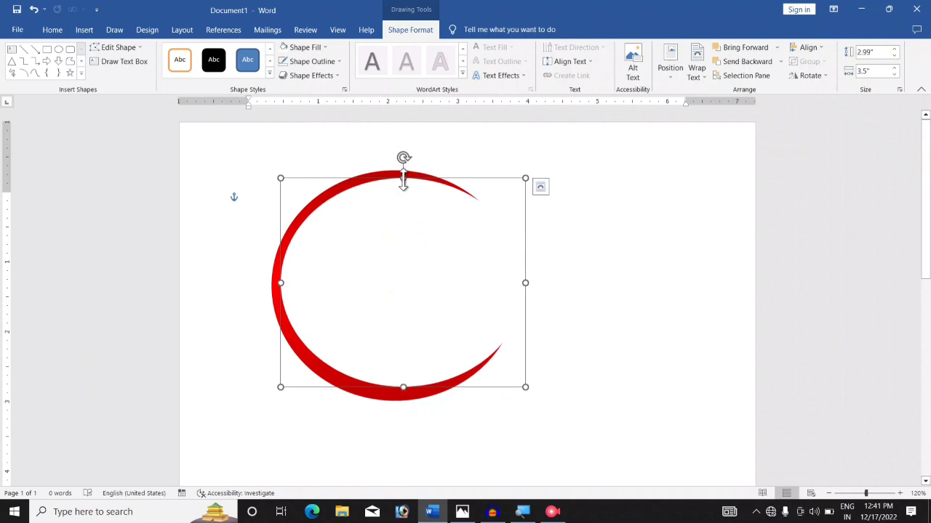
pyautogui.moveTo(403, 179); pyautogui.dragTo(404, 183)
# - Narrow the white cover to 3.32 inches wide and select both crescent shapes
pyautogui.moveTo(380, 259); pyautogui.dragTo(382, 256)
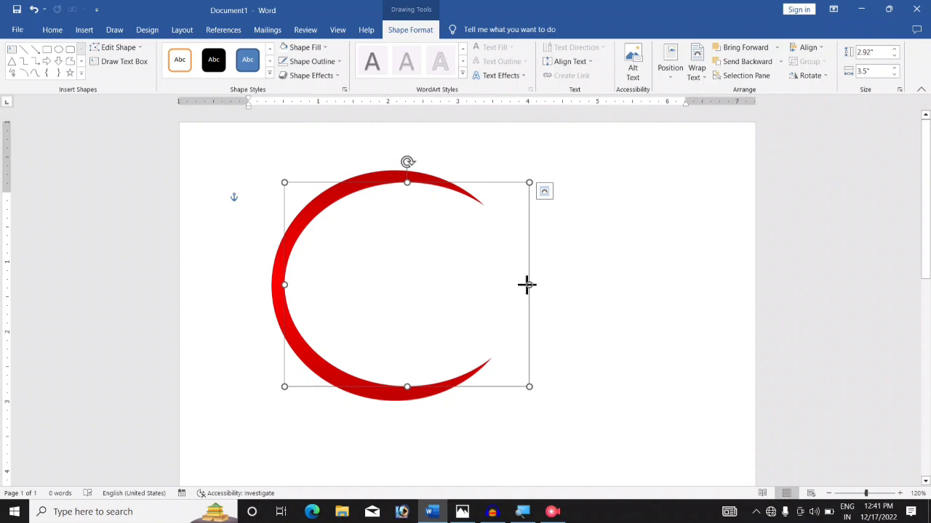
pyautogui.moveTo(528, 285); pyautogui.dragTo(521, 285)
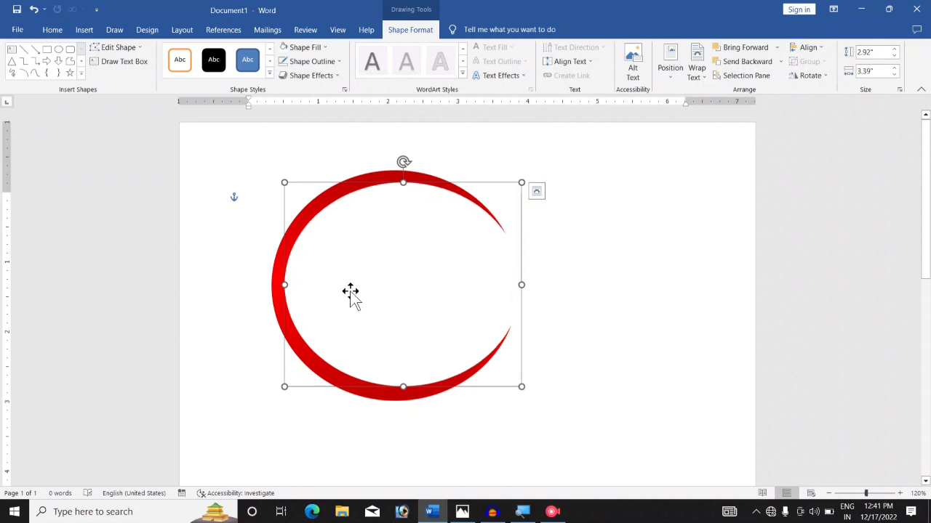
pyautogui.hotkey('ctrl', 'z')
pyautogui.hotkey('ctrl', 'z')
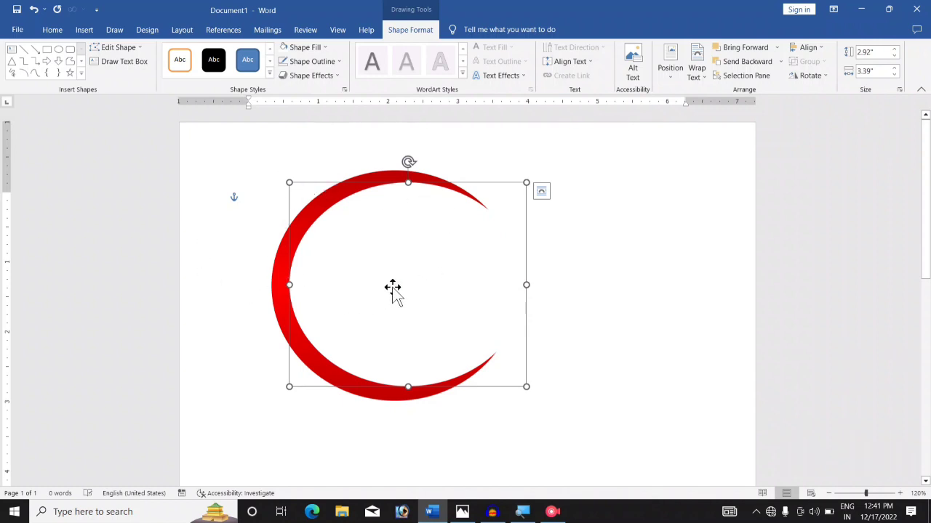
pyautogui.moveTo(528, 284); pyautogui.dragTo(521, 290)
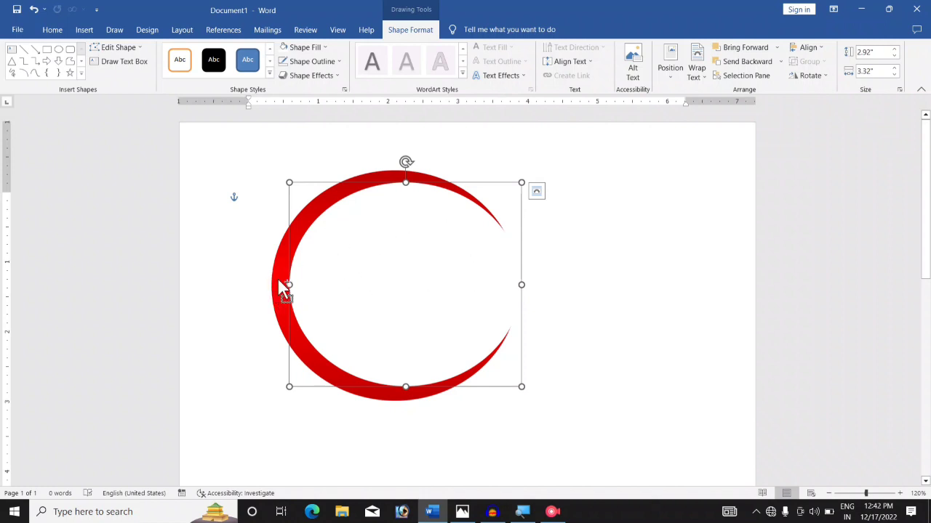
pyautogui.keyDown('shift'); pyautogui.click(278, 282); pyautogui.keyUp('shift')
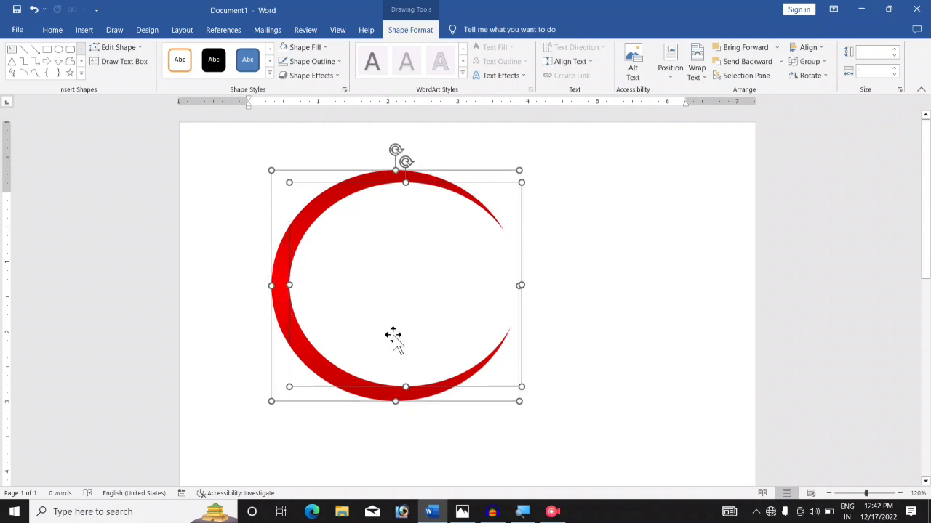
# - Group the red circle with its white cover, reposition the group, and Ctrl+drag an offset copy
pyautogui.rightClick(290, 236)
pyautogui.moveTo(317, 333)
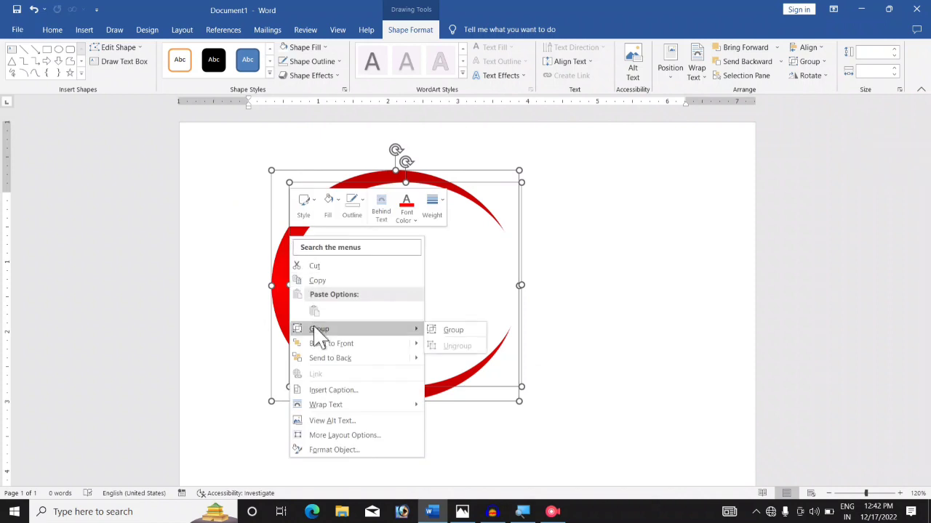
pyautogui.click(450, 336)
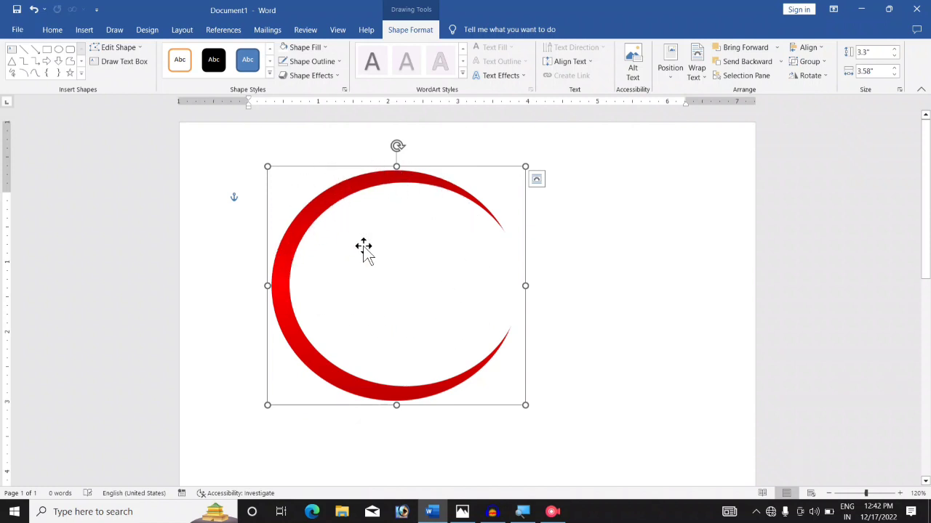
pyautogui.moveTo(363, 250)
pyautogui.mouseDown()
pyautogui.moveTo(354, 224)
pyautogui.moveTo(340, 281)
pyautogui.moveTo(360, 280)
pyautogui.mouseUp()
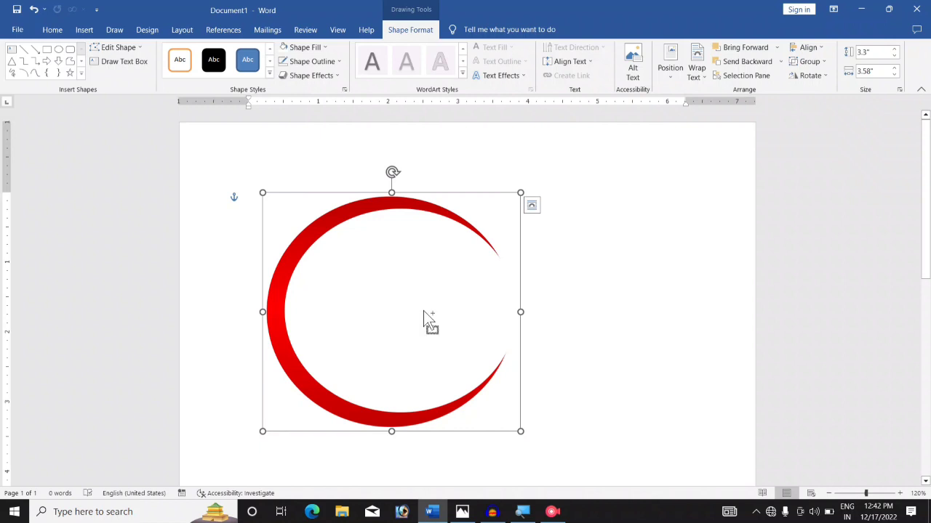
pyautogui.moveTo(429, 320); pyautogui.dragTo(405, 306)
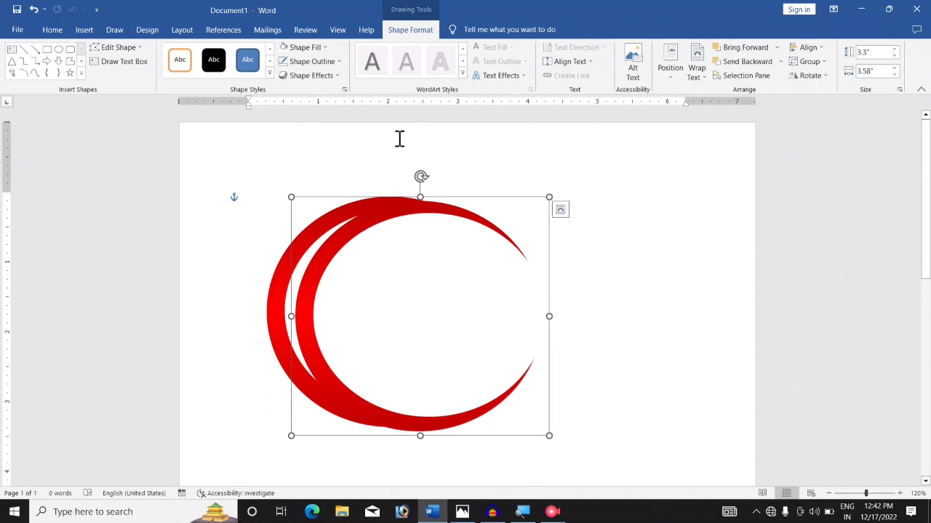
# - Flip the copied crescent horizontally and shrink it to 2.84 by 3.08 inches
pyautogui.click(815, 82)
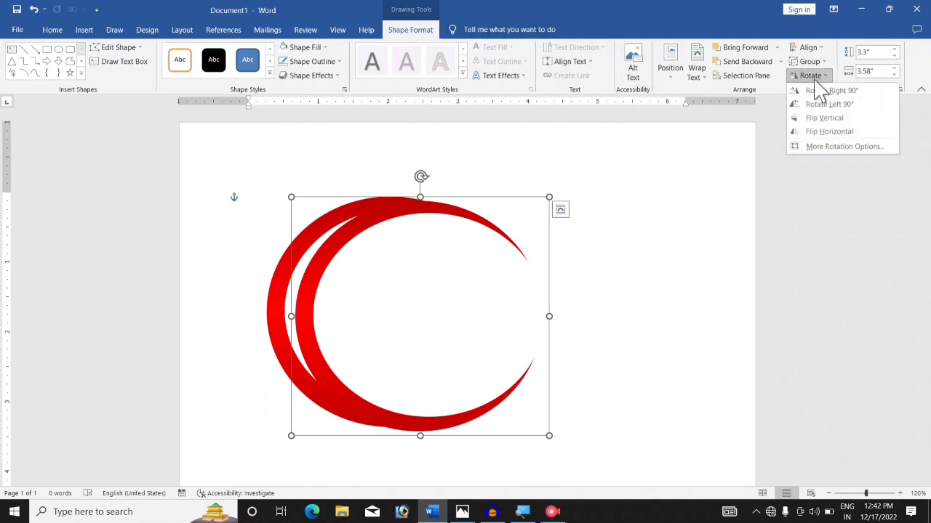
pyautogui.click(825, 133)
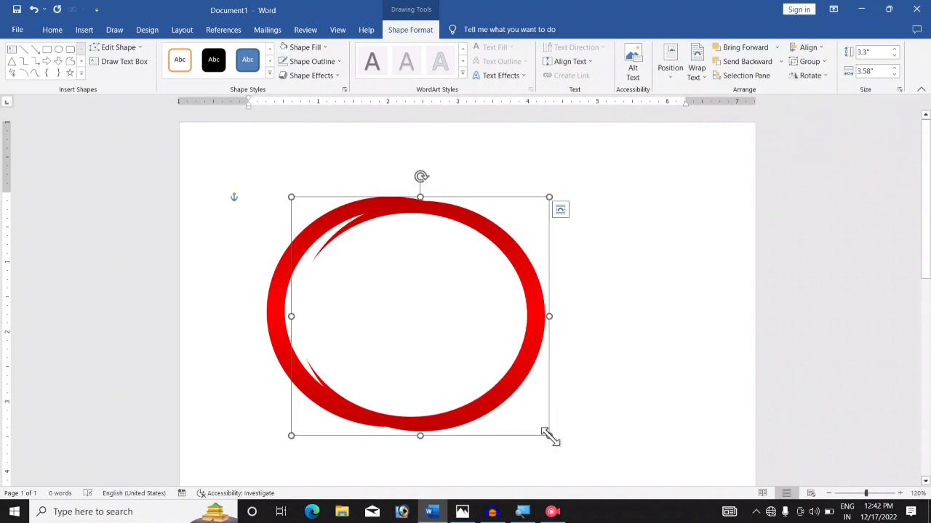
pyautogui.moveTo(547, 435); pyautogui.dragTo(528, 418)
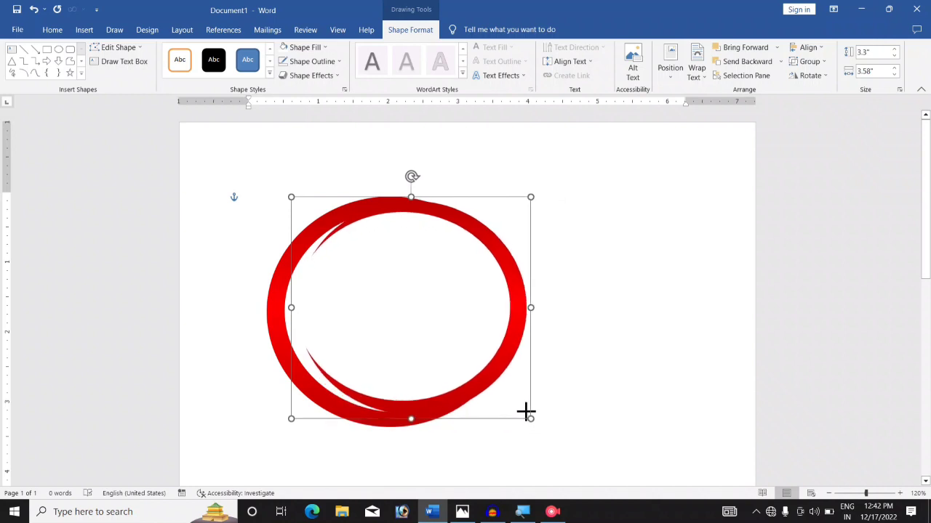
pyautogui.moveTo(509, 323); pyautogui.dragTo(502, 329)
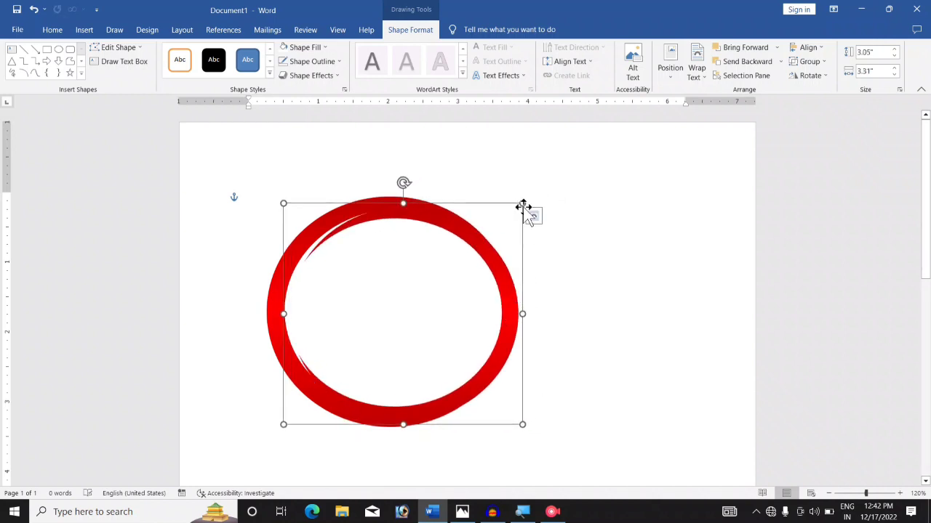
pyautogui.moveTo(524, 204); pyautogui.dragTo(507, 218)
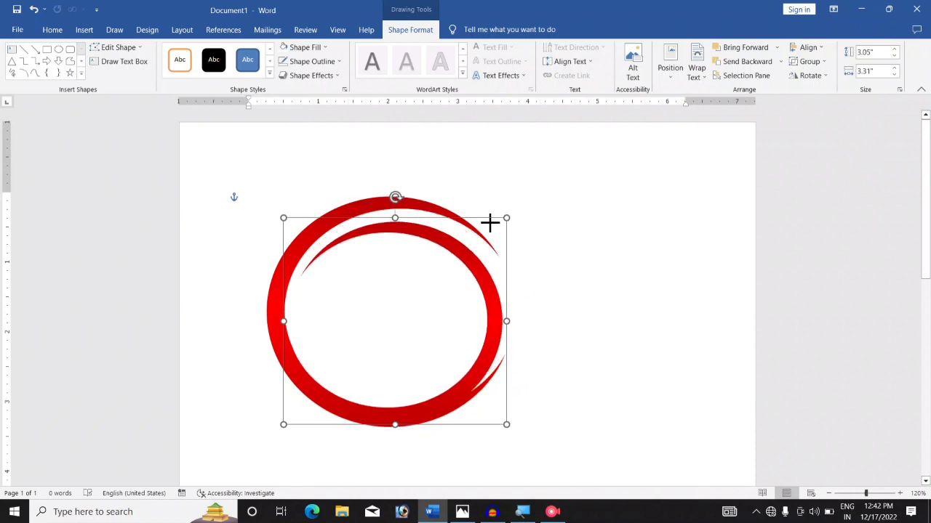
pyautogui.moveTo(481, 279); pyautogui.dragTo(486, 270)
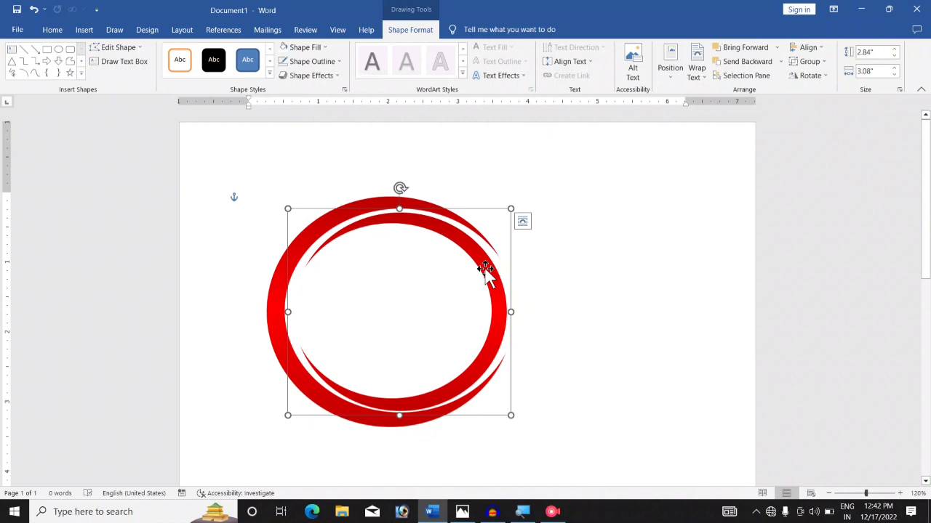
# - Nudge the inner ring with Ctrl+arrow keys to sit inside the red arc
pyautogui.hotkey('ctrl', 'Right')
pyautogui.hotkey('ctrl', 'Right')
pyautogui.hotkey('ctrl', 'Right')
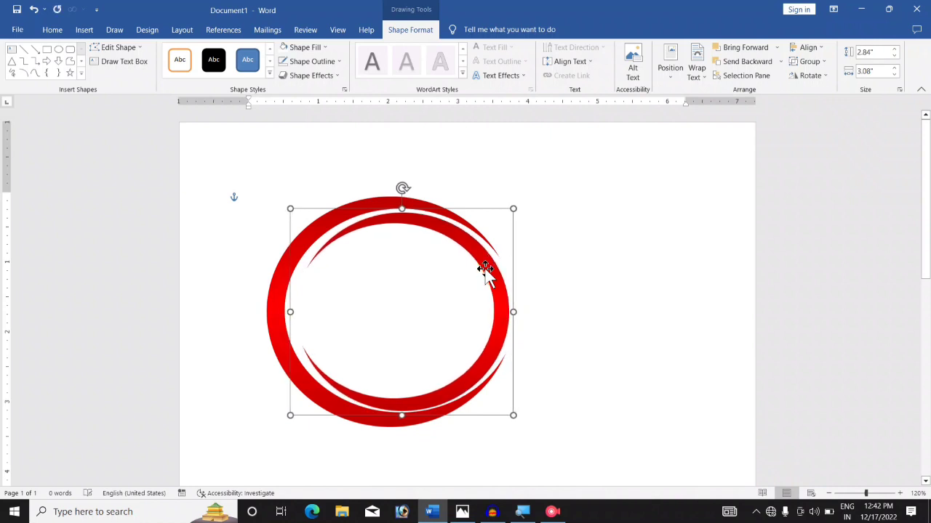
pyautogui.hotkey('ctrl', 'Left')
pyautogui.hotkey('ctrl', 'Up')
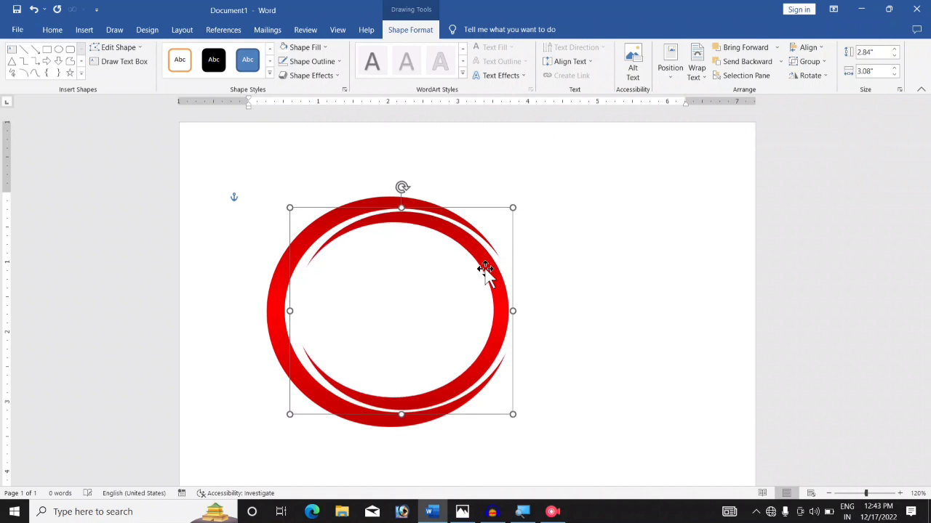
pyautogui.hotkey('ctrl', 'Left')
pyautogui.hotkey('ctrl', 'Right')
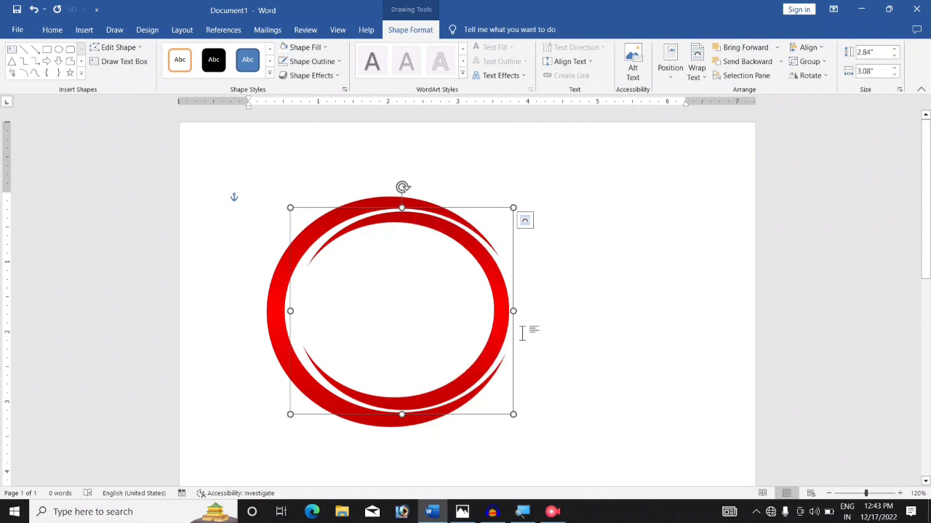
# - Ungroup the copied crescent and open gradient fill settings for its red arc
pyautogui.rightClick(469, 247)
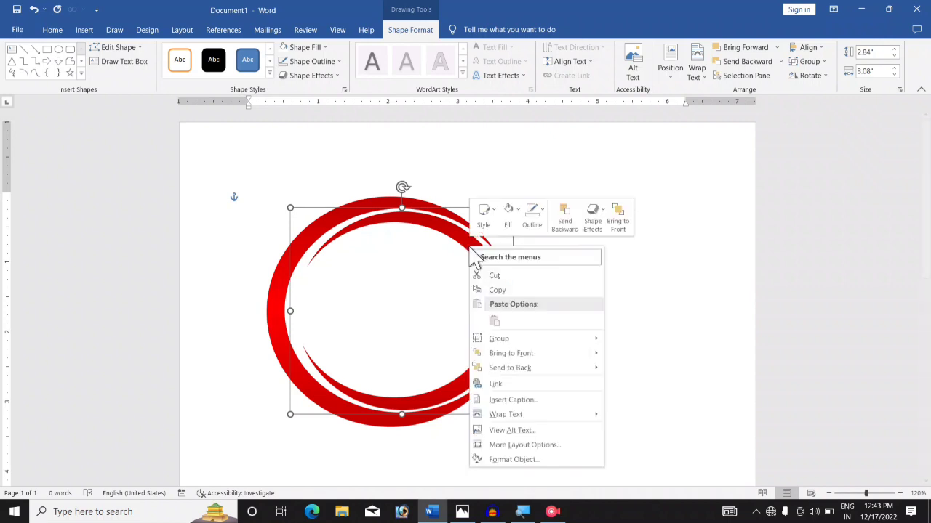
pyautogui.moveTo(518, 340)
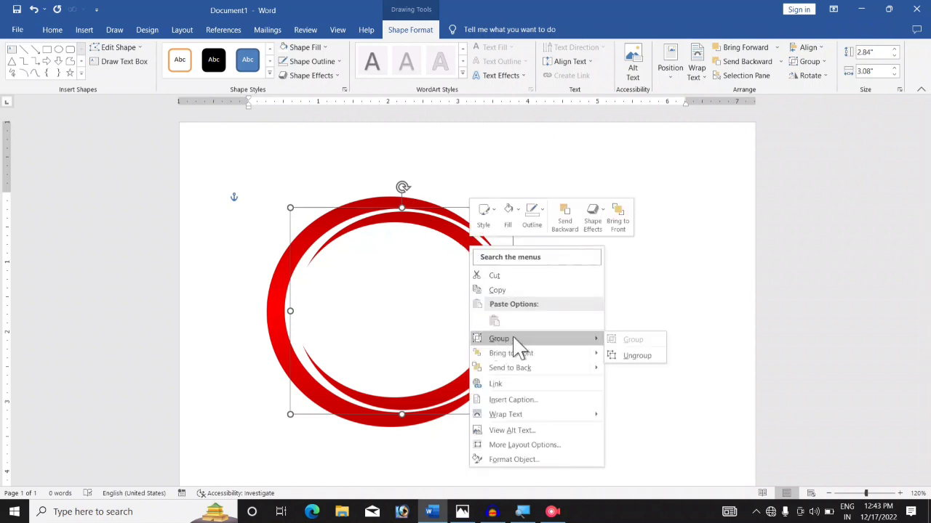
pyautogui.click(637, 356)
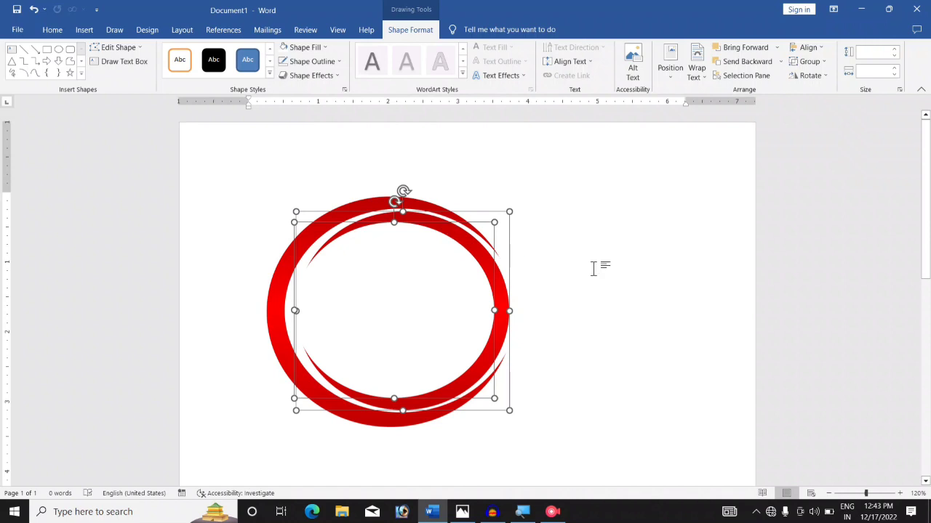
pyautogui.click(501, 299)
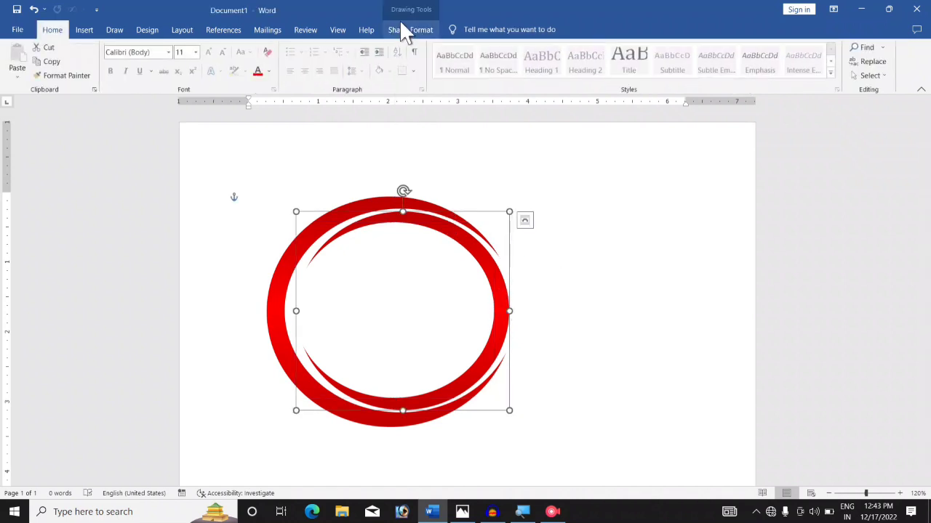
pyautogui.click(404, 30)
pyautogui.click(301, 47)
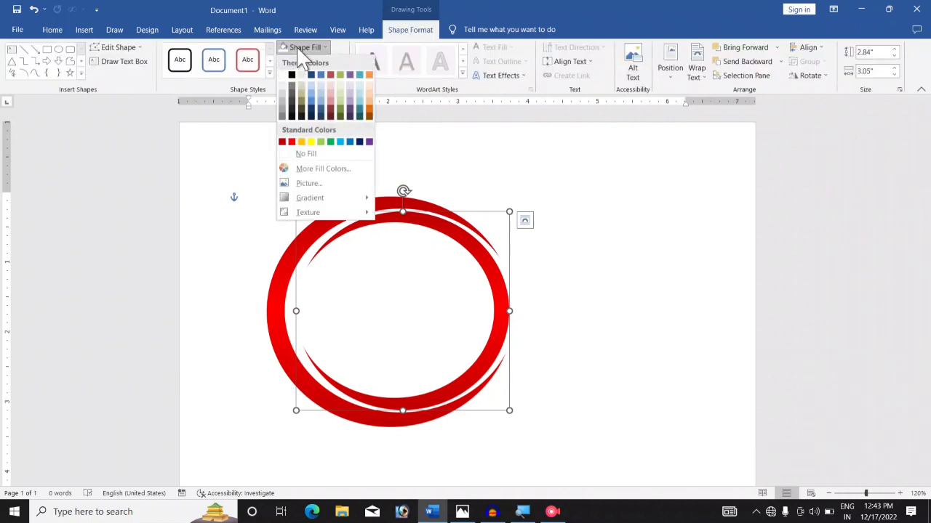
pyautogui.moveTo(368, 201)
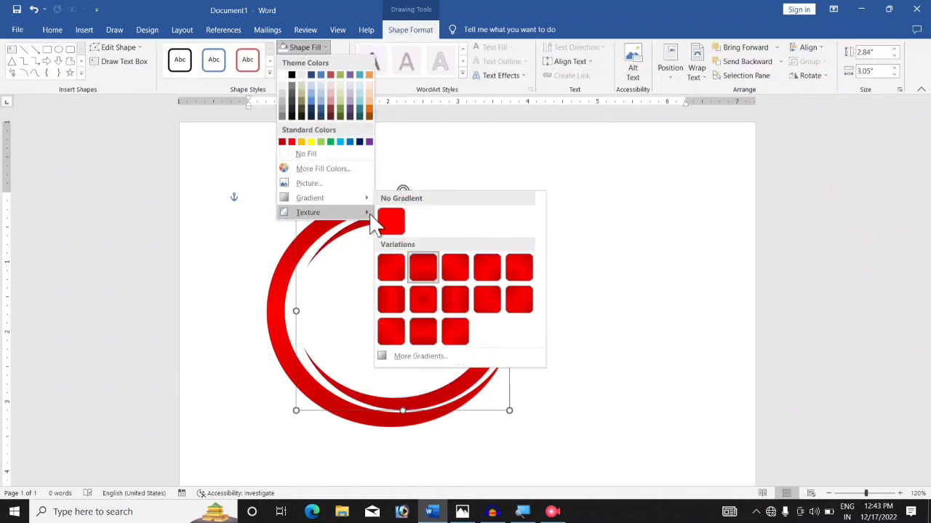
pyautogui.click(419, 356)
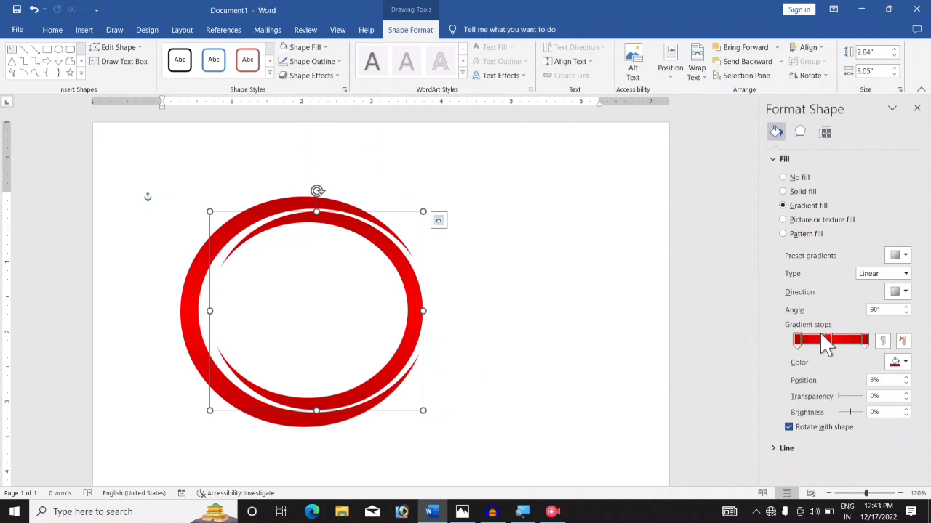
# - Recolour the inner ring's gradient stops to Blue, Dark Blue and Blue
pyautogui.click(900, 362)
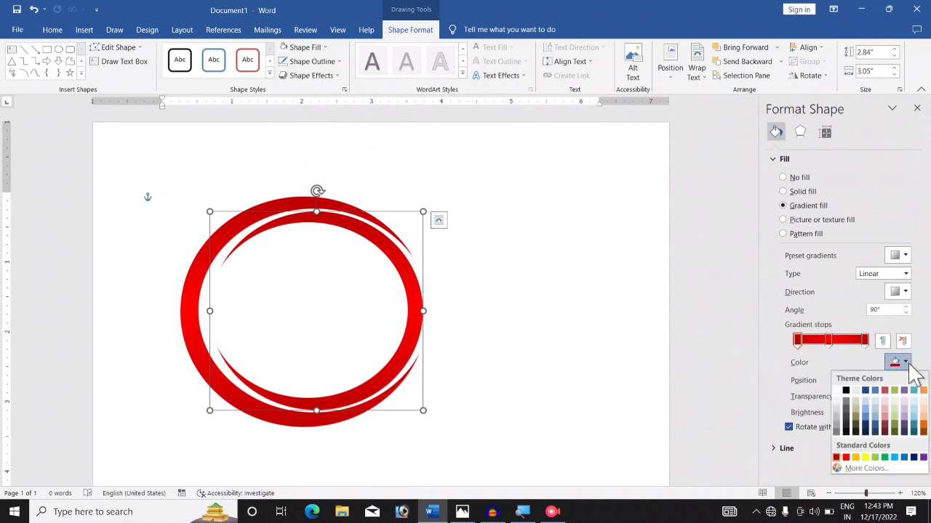
pyautogui.click(905, 456)
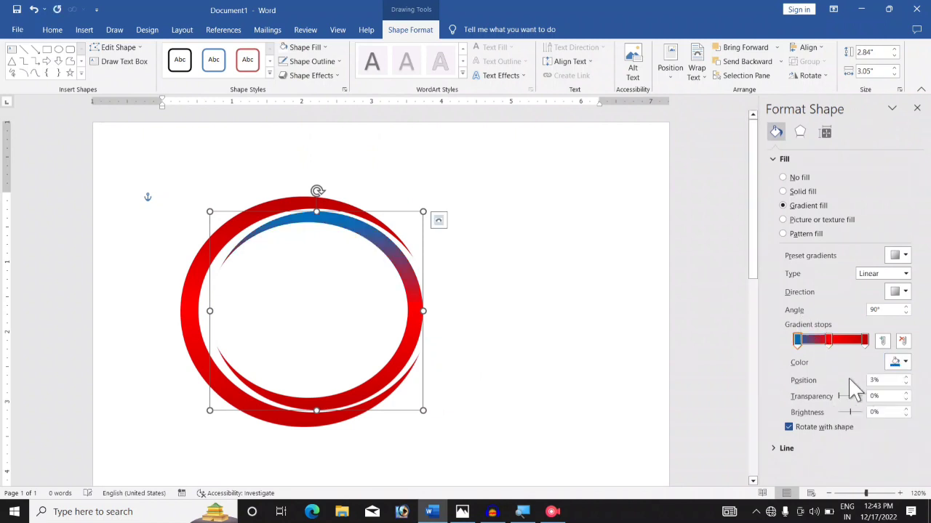
pyautogui.click(827, 340)
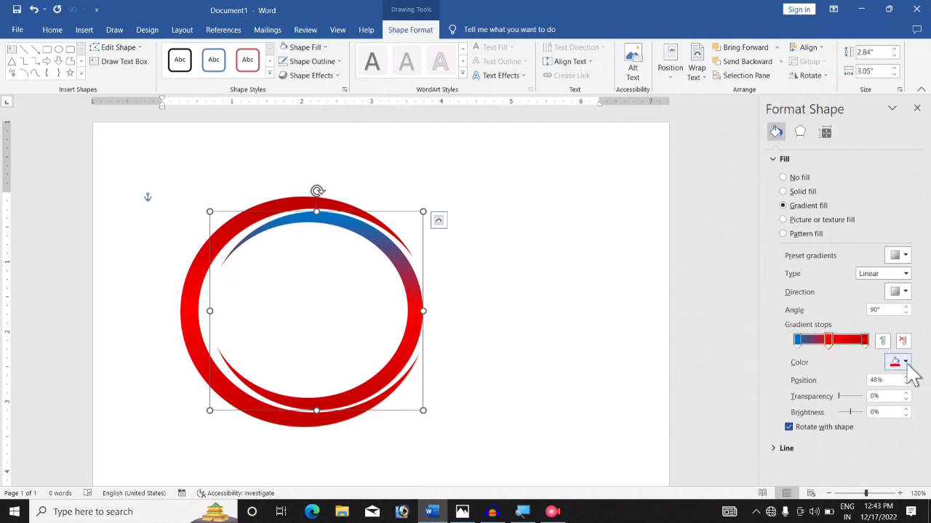
pyautogui.click(904, 362)
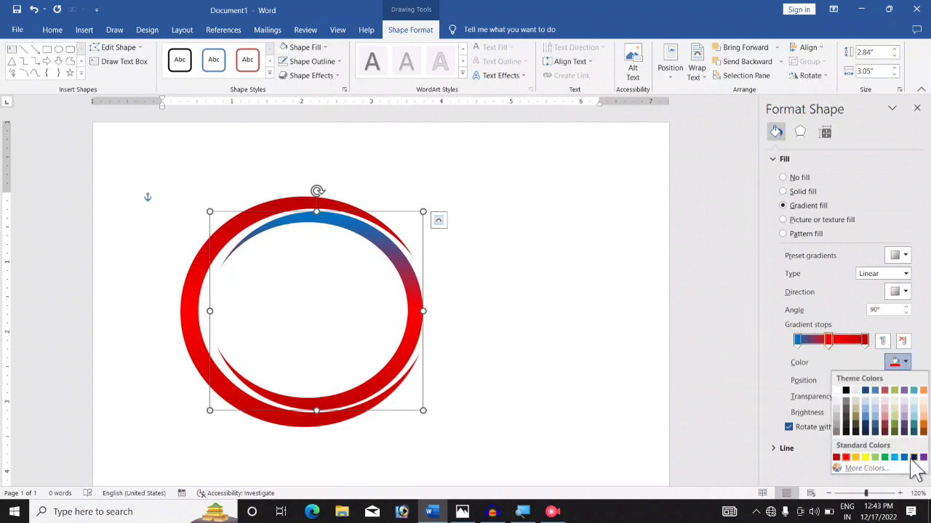
pyautogui.click(913, 458)
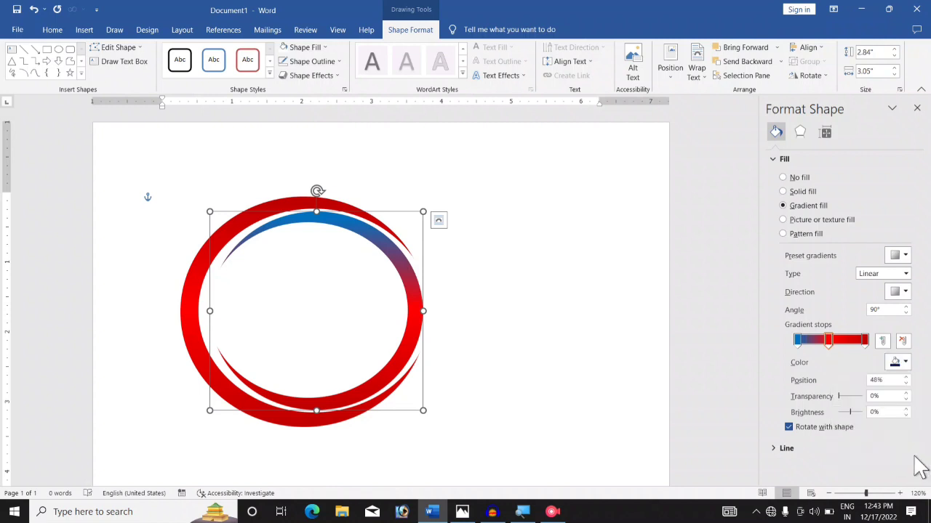
pyautogui.click(865, 340)
pyautogui.click(904, 362)
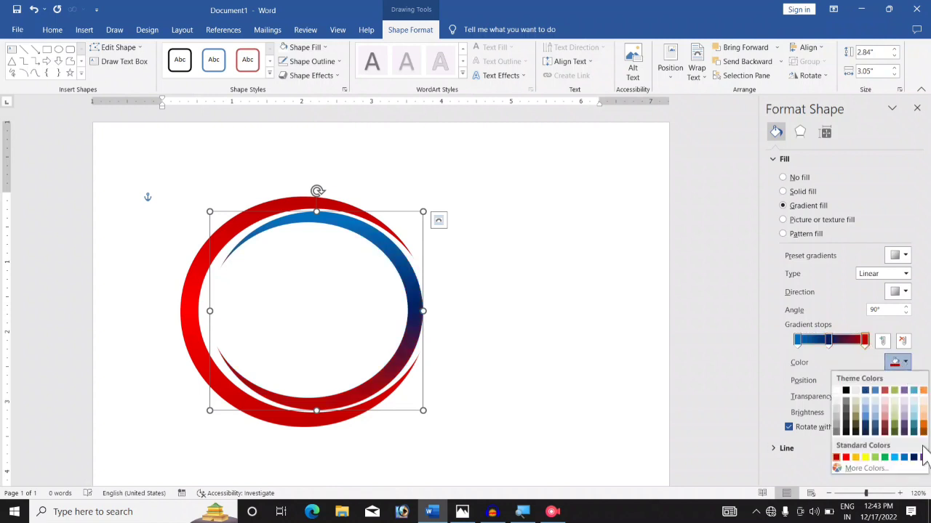
pyautogui.click(905, 458)
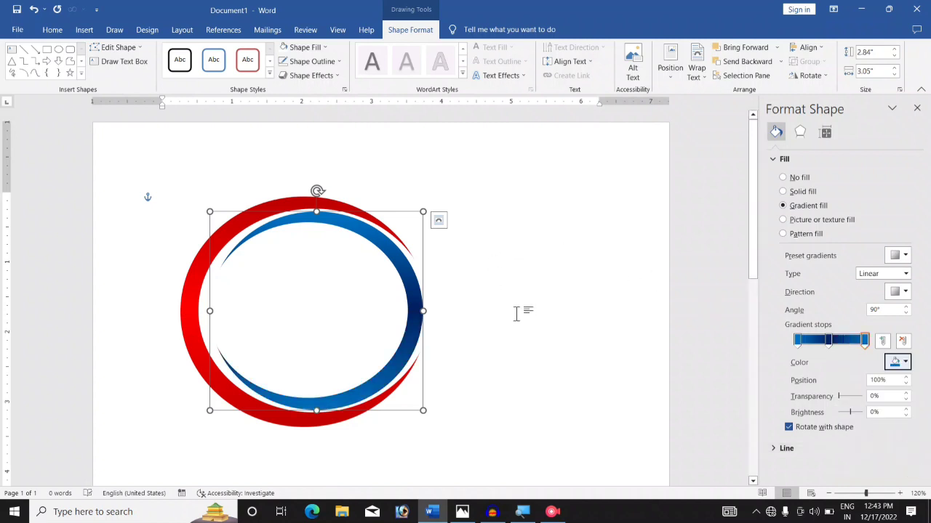
# - Close the Format Shape pane and deselect the ring
pyautogui.click(916, 109)
pyautogui.click(633, 273)
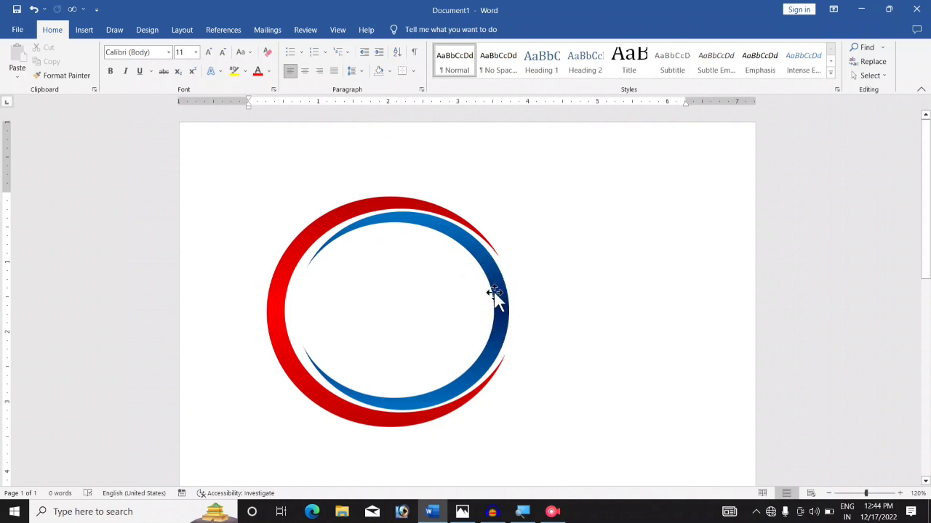
# - Draw a white, outline-free rectangle over the rings' right side
pyautogui.click(81, 31)
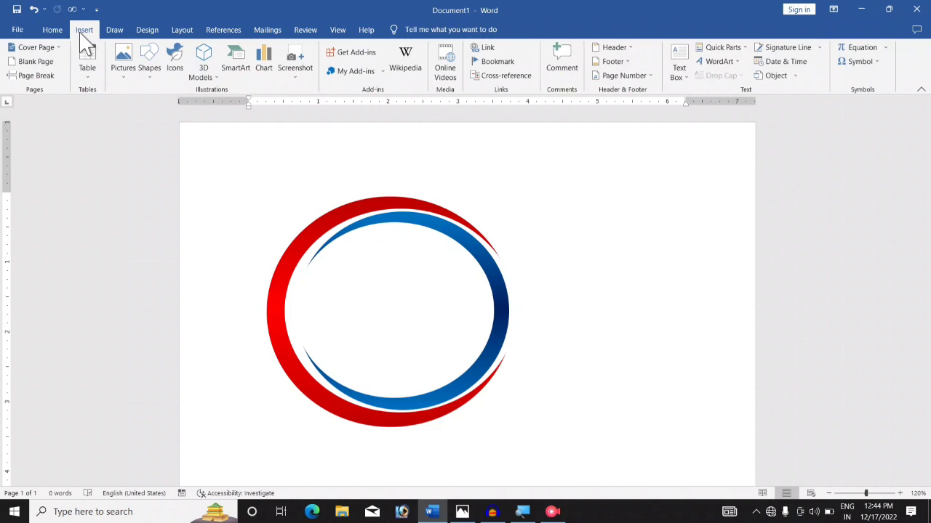
pyautogui.click(149, 65)
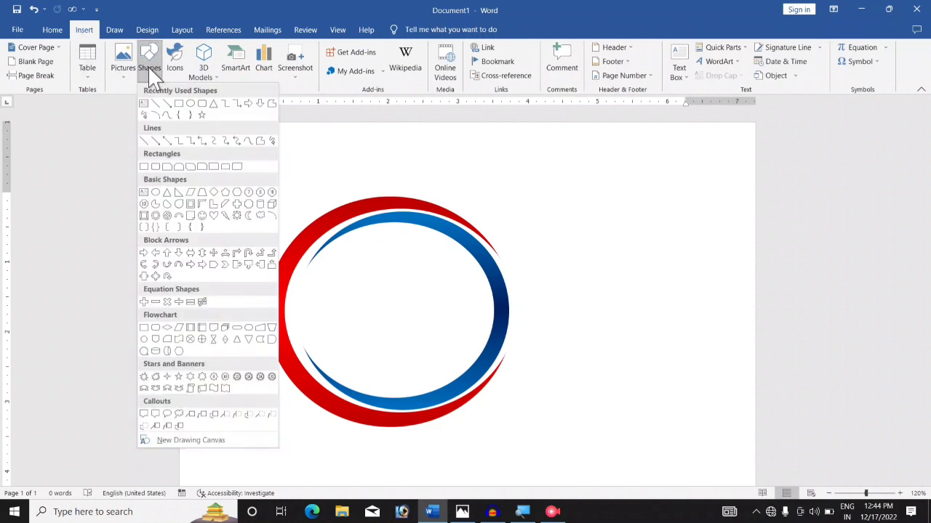
pyautogui.click(178, 104)
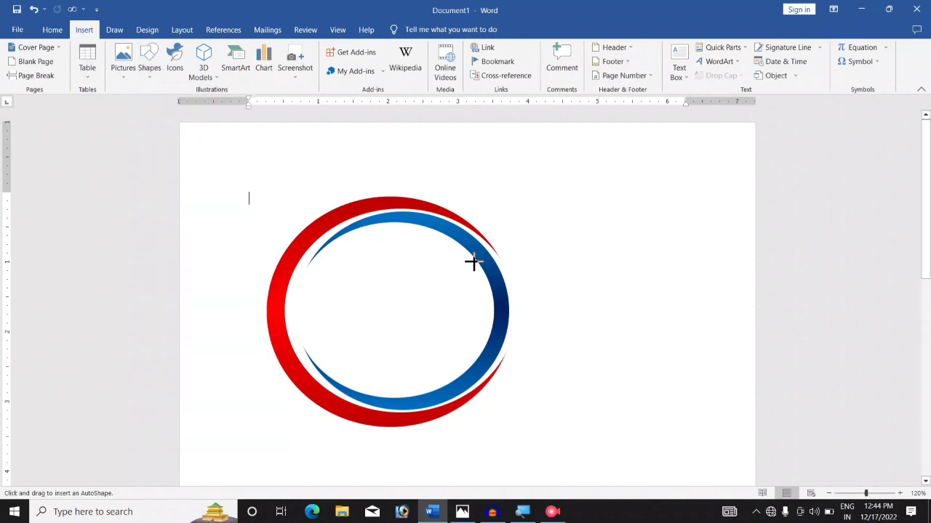
pyautogui.moveTo(473, 261); pyautogui.dragTo(509, 350)
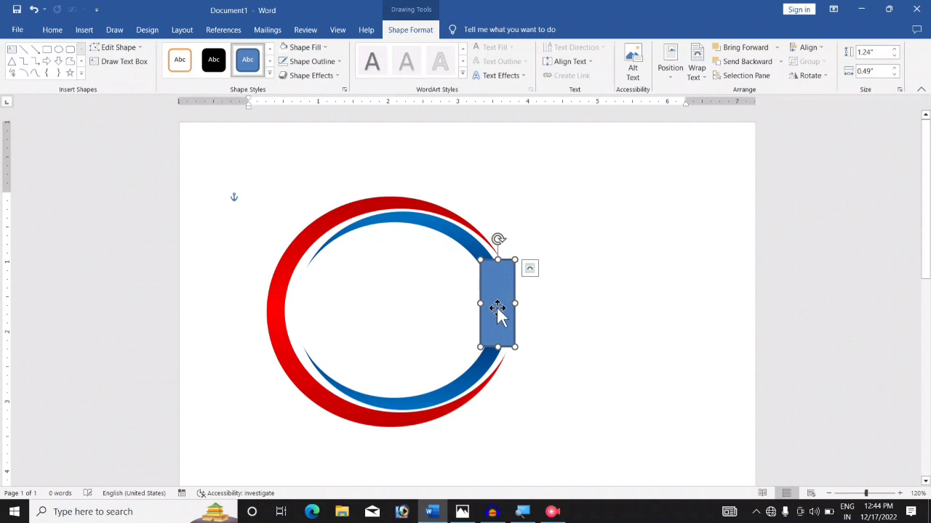
pyautogui.click(294, 49)
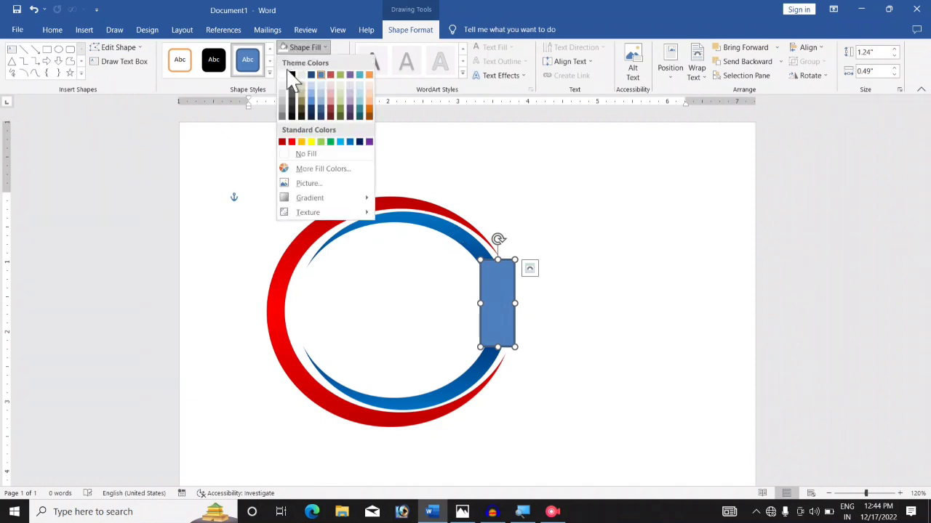
pyautogui.click(287, 77)
pyautogui.click(306, 62)
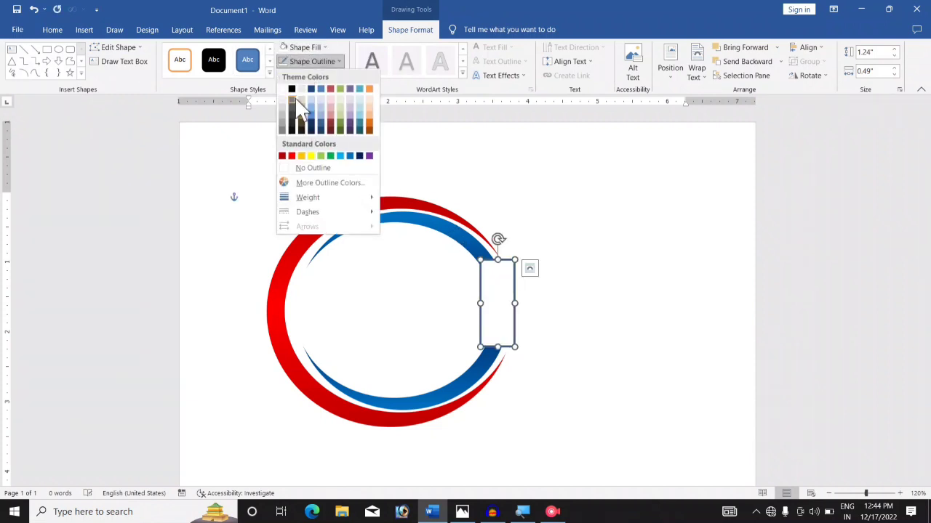
pyautogui.click(297, 172)
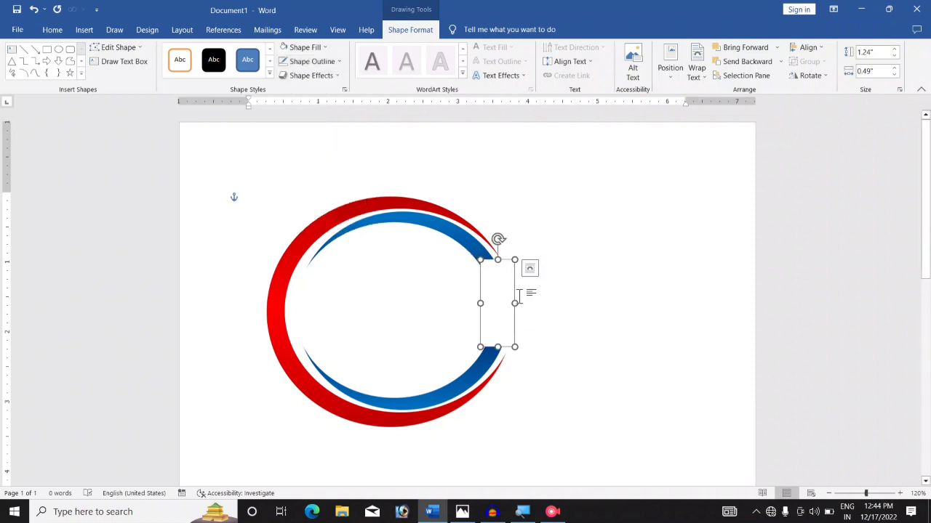
# - Nudge the white rectangle left and up until it cleanly cuts the ring's gap
pyautogui.hotkey('ctrl', 'Left')
pyautogui.hotkey('ctrl', 'Left')
pyautogui.hotkey('ctrl', 'Left')
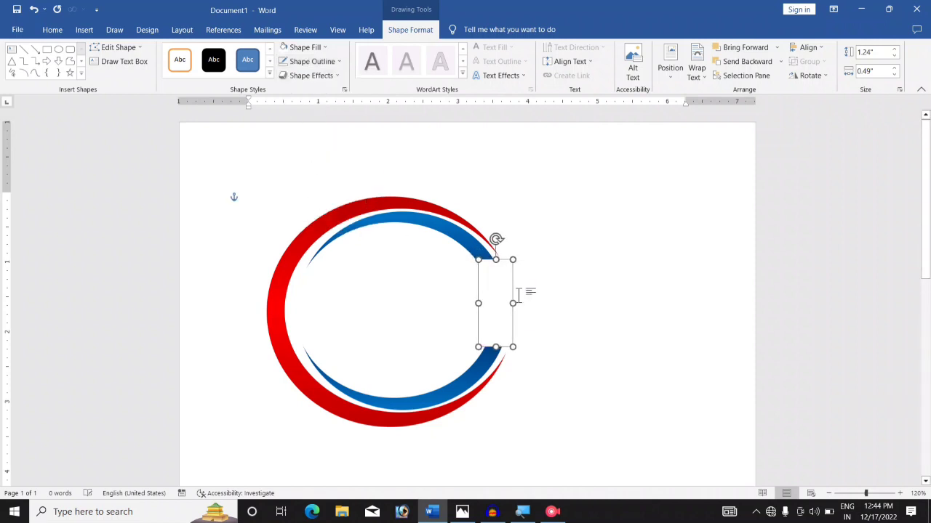
pyautogui.hotkey('ctrl', 'Left')
pyautogui.hotkey('ctrl', 'Left')
pyautogui.hotkey('ctrl', 'Left')
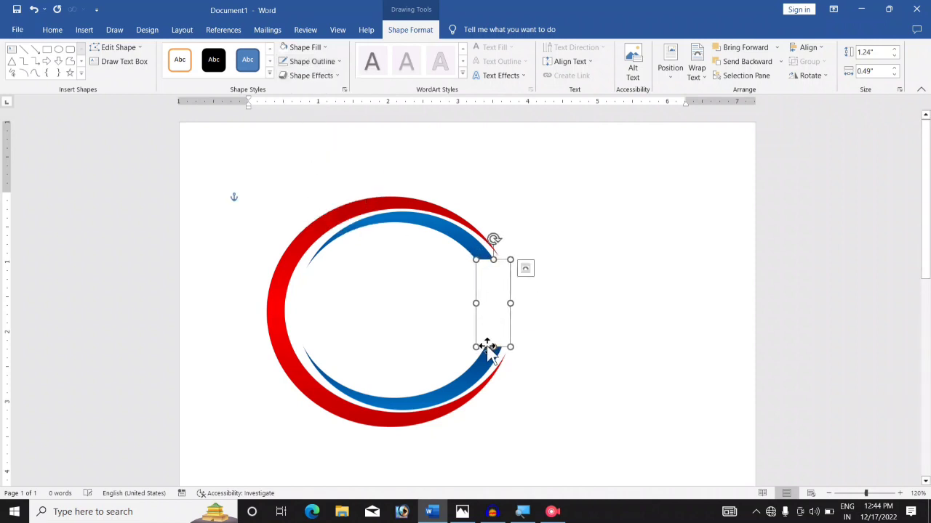
pyautogui.click(550, 322)
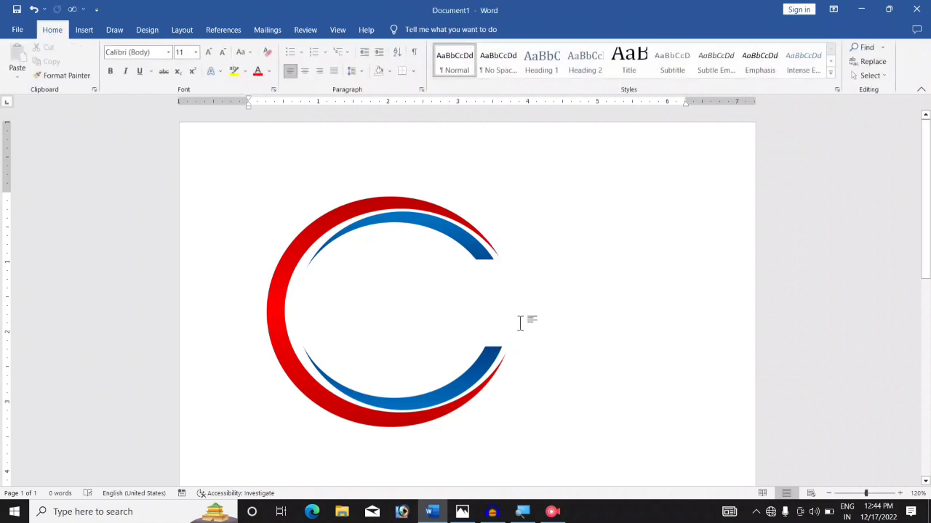
pyautogui.click(493, 312)
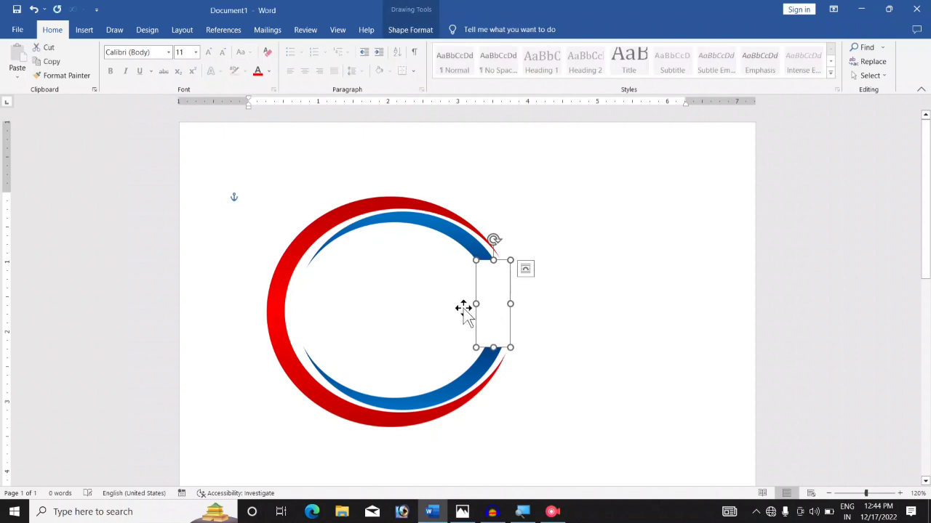
pyautogui.press('Up')
pyautogui.press('Up')
pyautogui.click(568, 334)
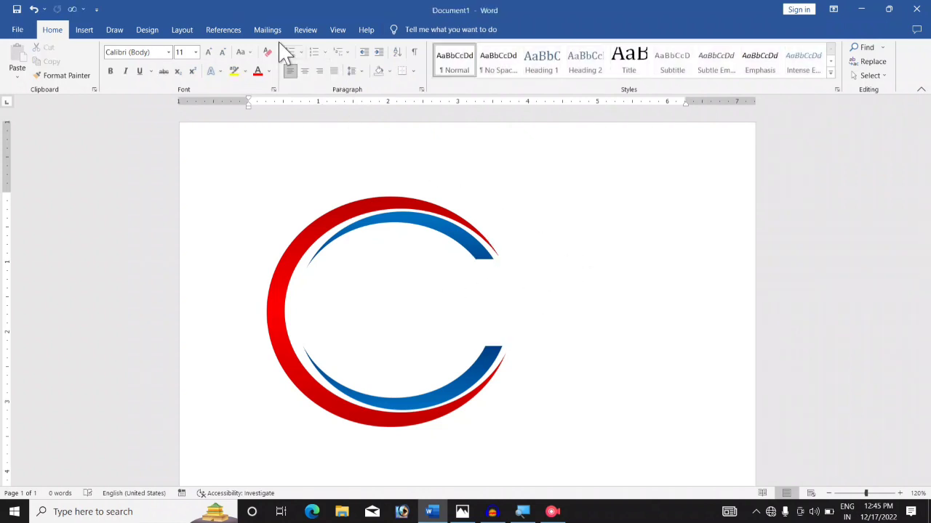
# - Insert WordArt with white fill, blue outline and glow, reading 'DCIT'
pyautogui.click(85, 33)
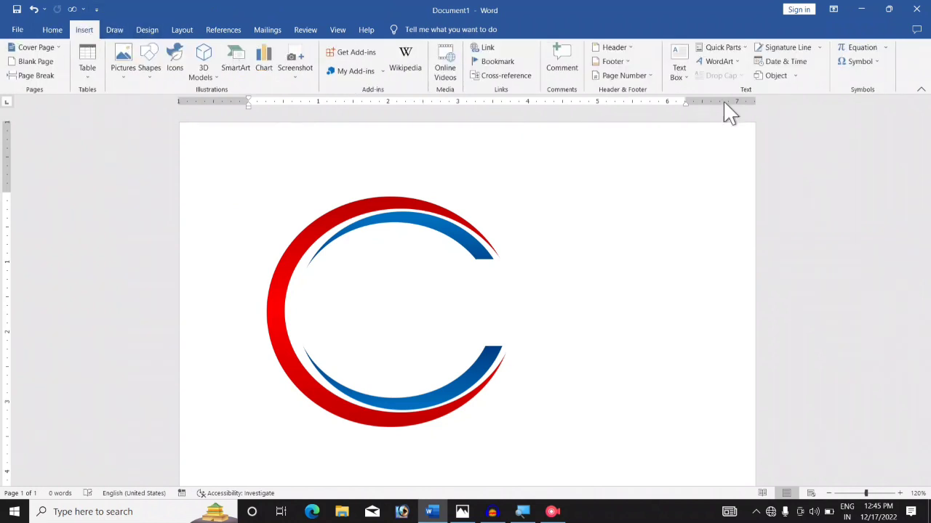
pyautogui.click(724, 63)
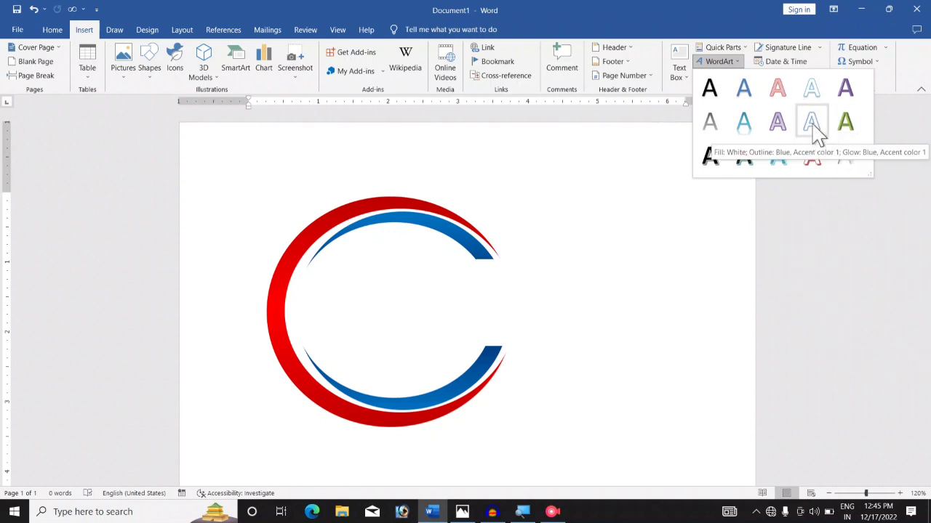
pyautogui.click(815, 131)
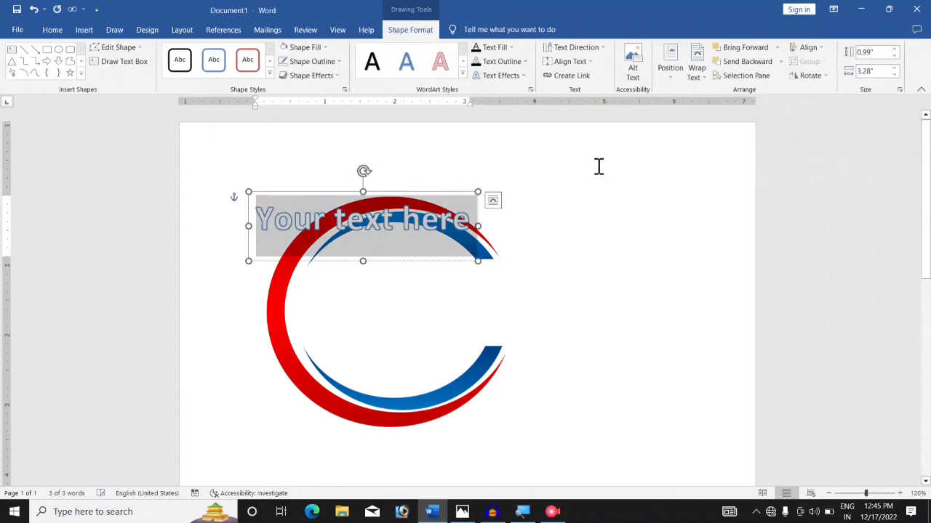
pyautogui.write('D')
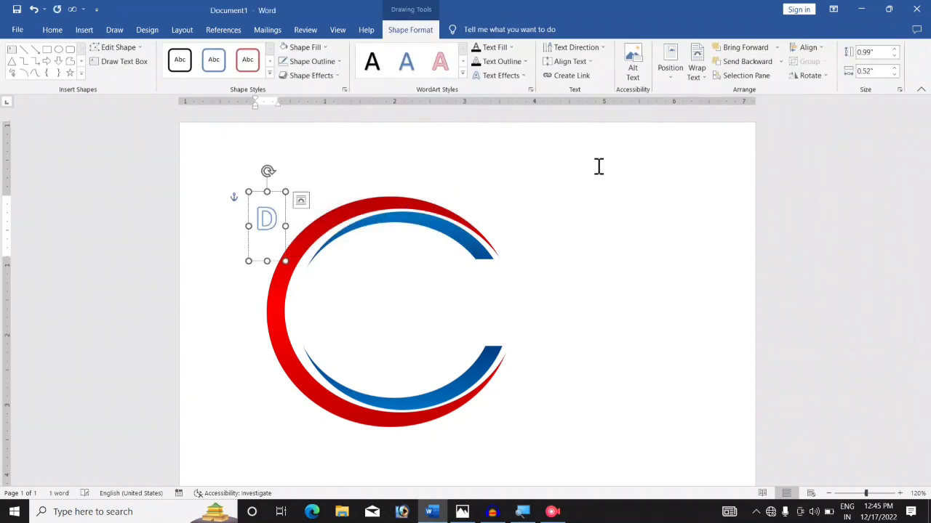
pyautogui.write('CI')
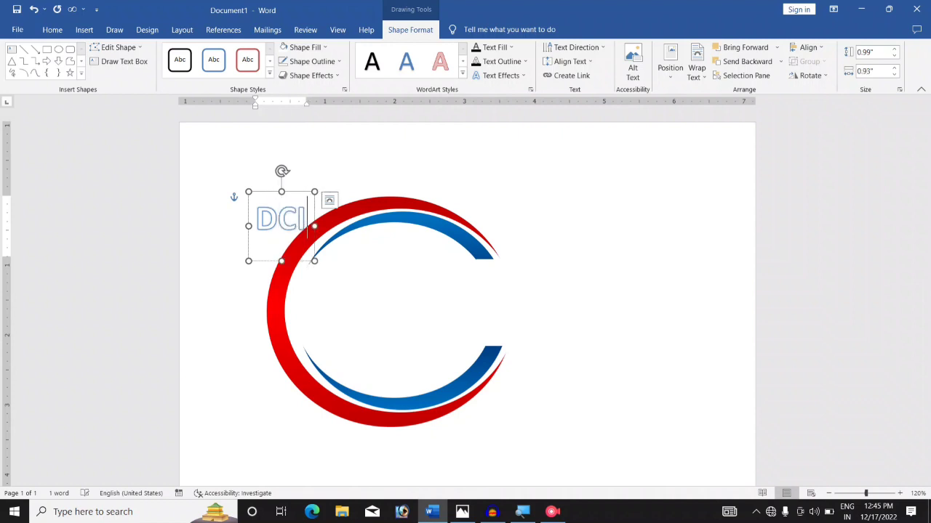
pyautogui.write('T')
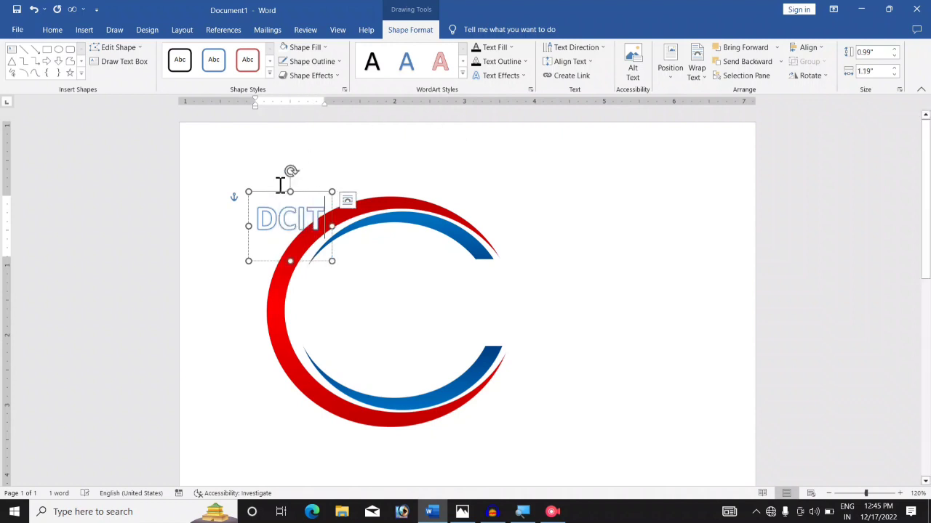
pyautogui.click(272, 191)
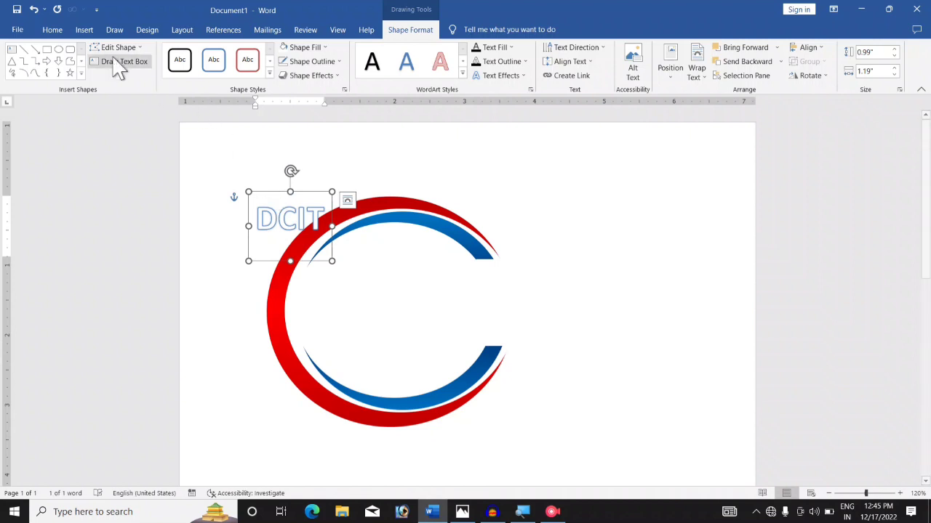
pyautogui.click(53, 32)
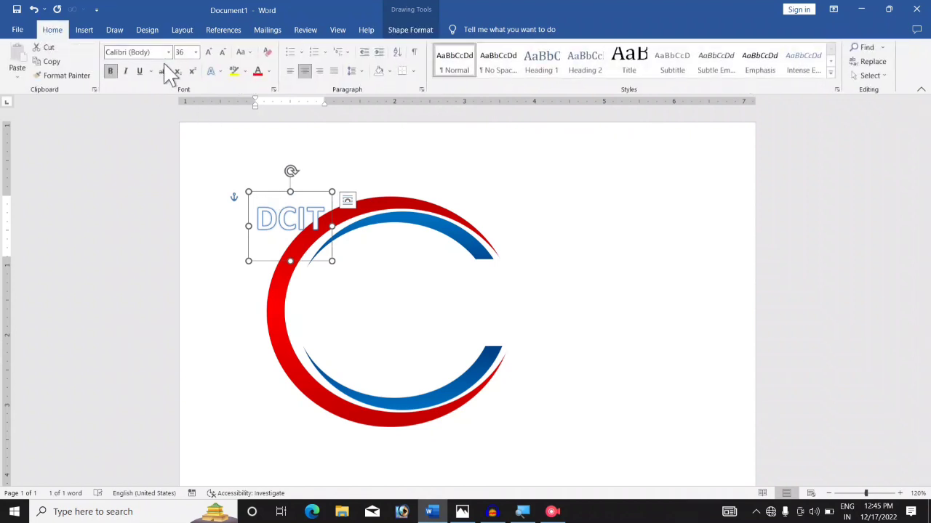
# - Enlarge the DCIT lettering to 110 pt and set it in Cooper Black
pyautogui.click(208, 52)
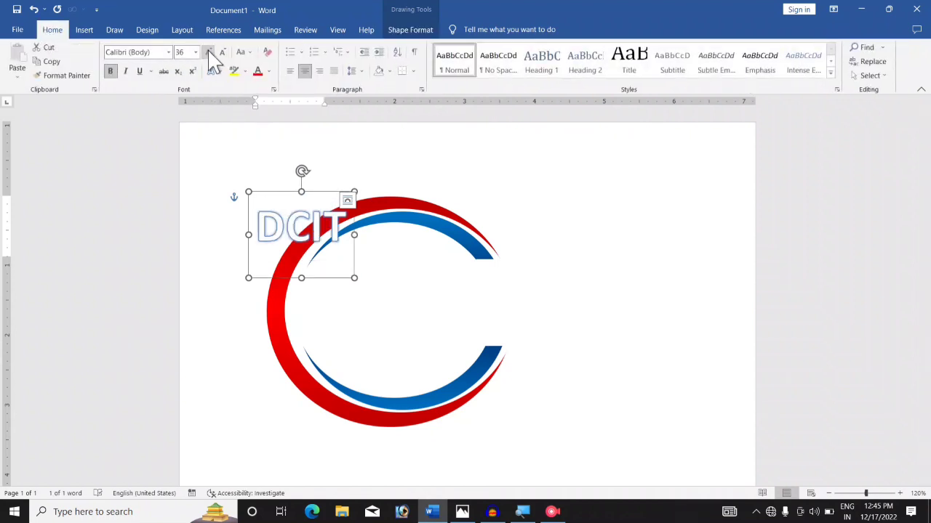
pyautogui.click(208, 52)
pyautogui.click(208, 52)
pyautogui.click(208, 52)
pyautogui.click(208, 53)
pyautogui.click(208, 53)
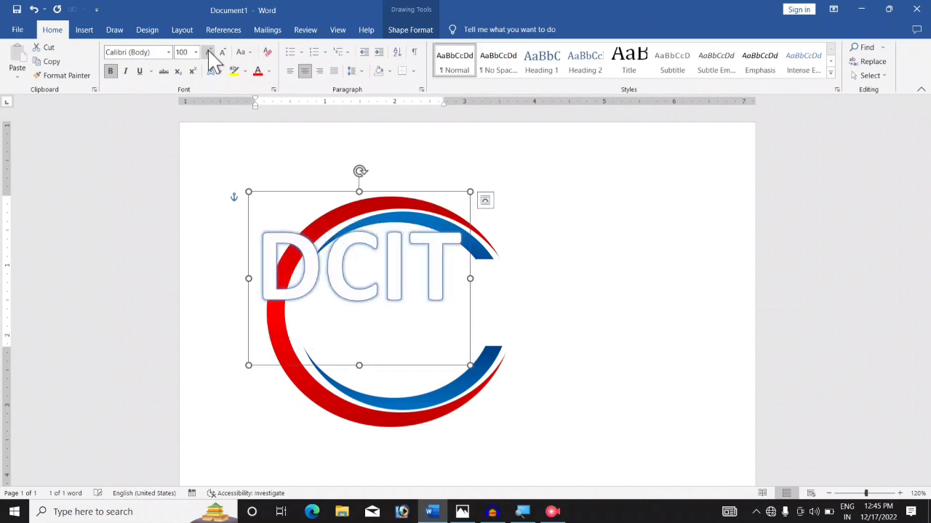
pyautogui.click(168, 52)
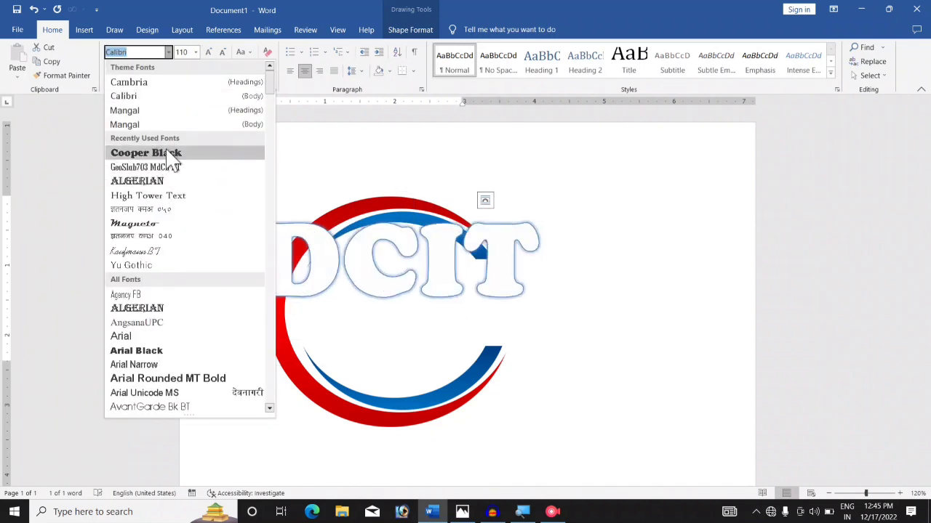
pyautogui.click(193, 159)
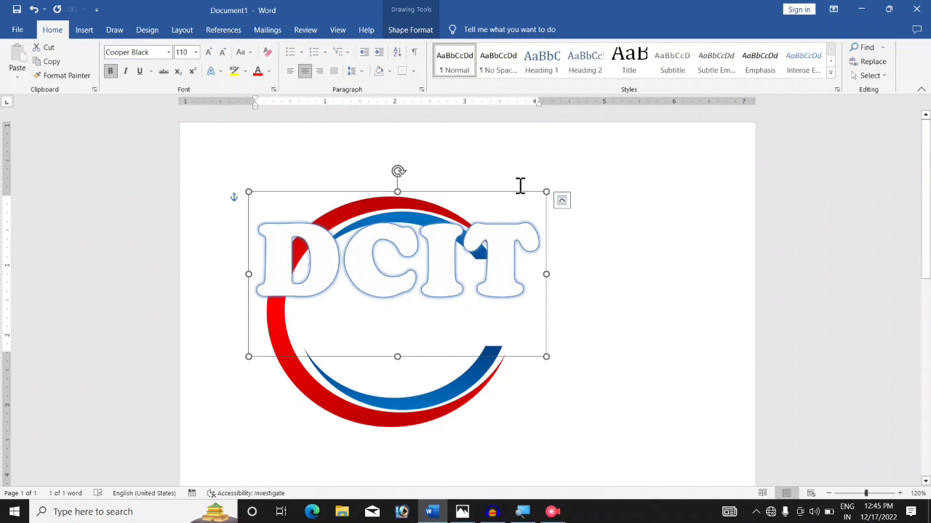
# - Centre DCIT over the rings and reduce its size to 94 pt
pyautogui.moveTo(513, 191); pyautogui.dragTo(560, 231)
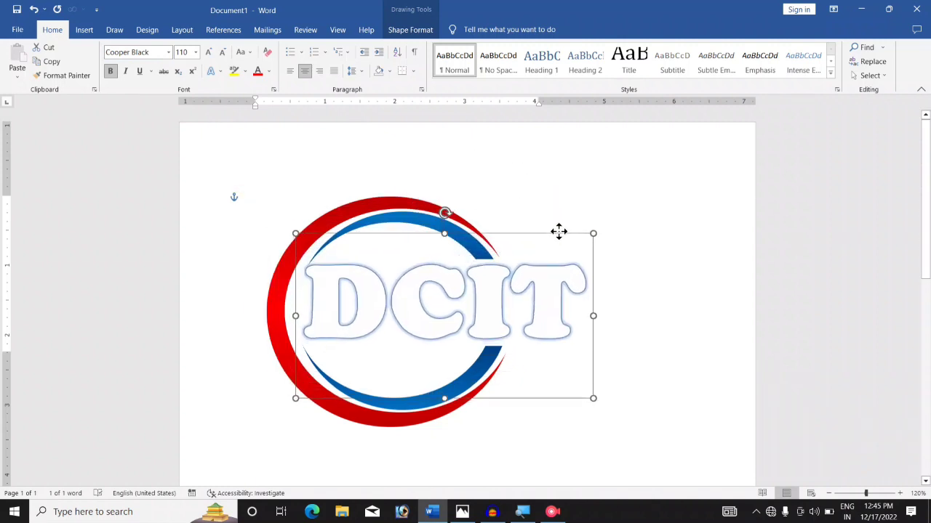
pyautogui.moveTo(560, 231); pyautogui.dragTo(557, 231)
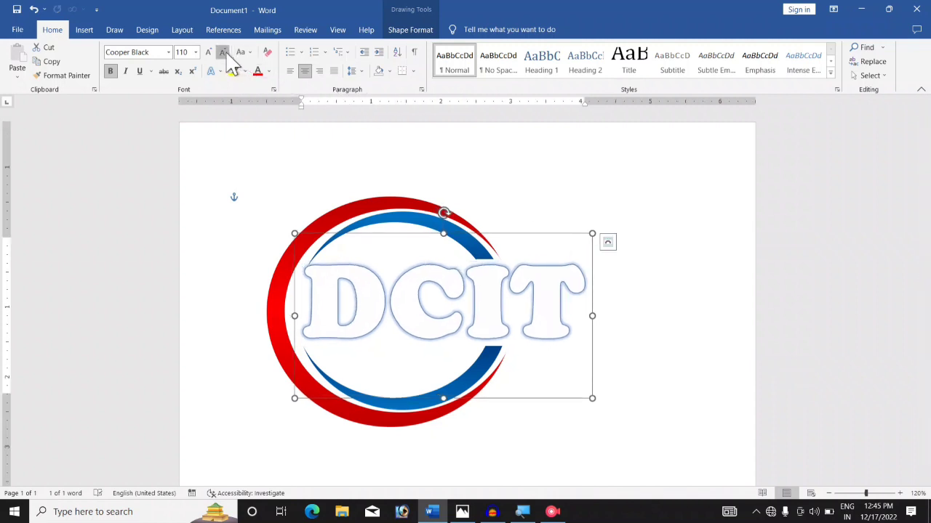
pyautogui.click(224, 54)
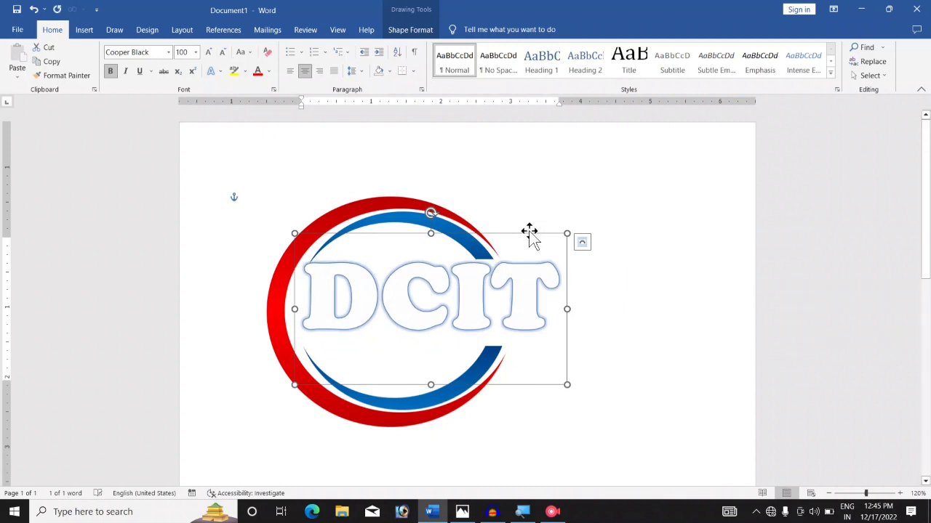
pyautogui.moveTo(534, 233); pyautogui.dragTo(538, 233)
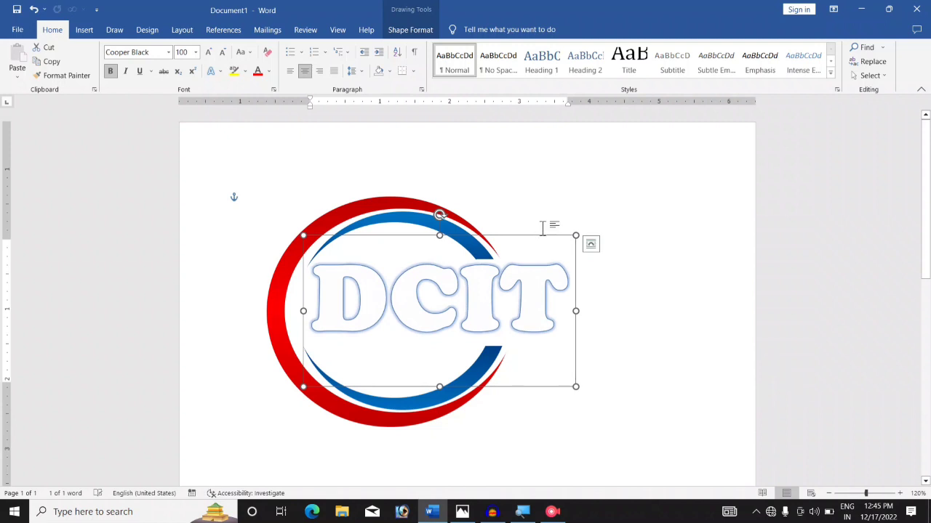
pyautogui.hotkey('ctrl', '[')
pyautogui.hotkey('ctrl', '[')
pyautogui.hotkey('ctrl', '[')
pyautogui.hotkey('ctrl', '[')
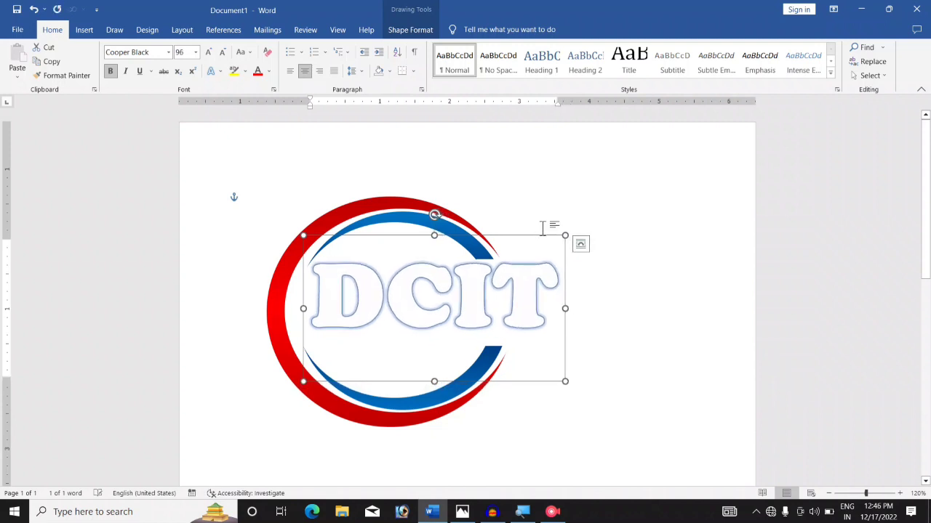
pyautogui.hotkey('ctrl', '[')
pyautogui.hotkey('ctrl', '[')
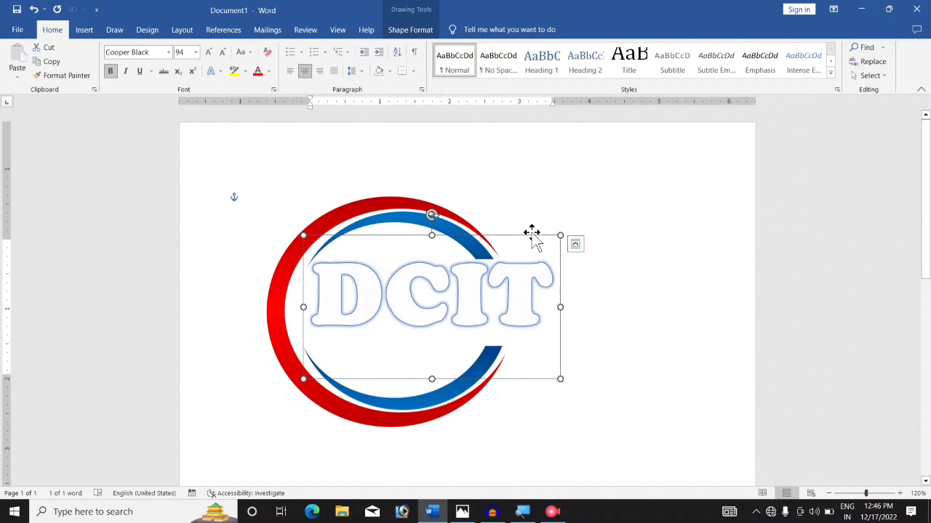
pyautogui.moveTo(532, 233); pyautogui.dragTo(540, 234)
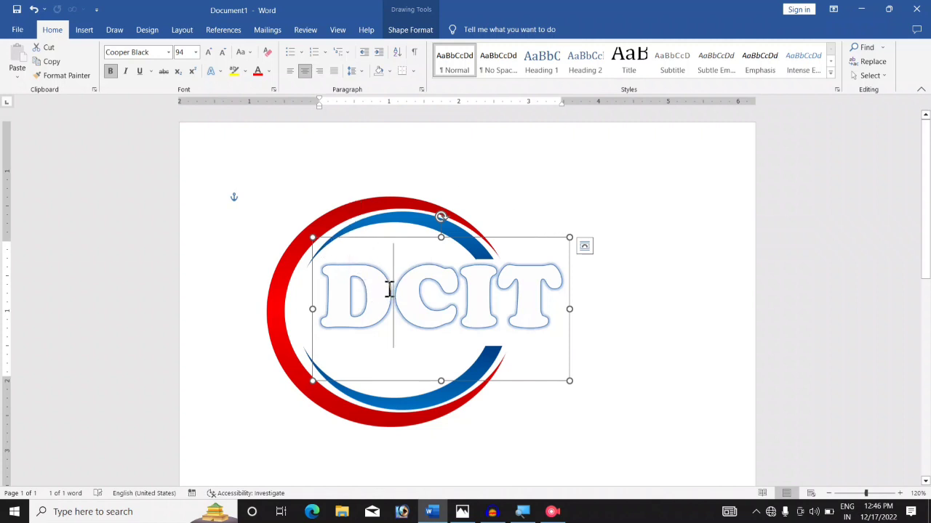
# - Make the D of DCIT dark navy and the letters CIT bright red
pyautogui.moveTo(389, 289); pyautogui.dragTo(342, 289)
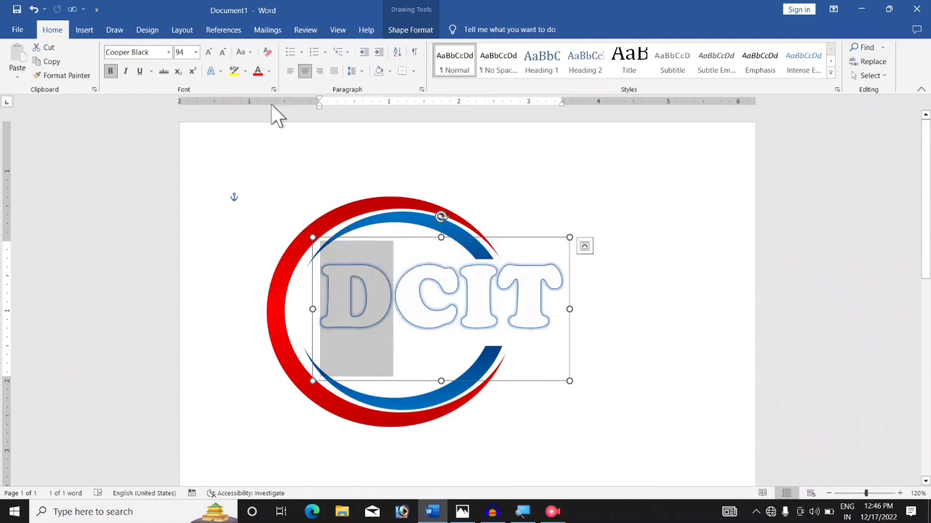
pyautogui.click(269, 72)
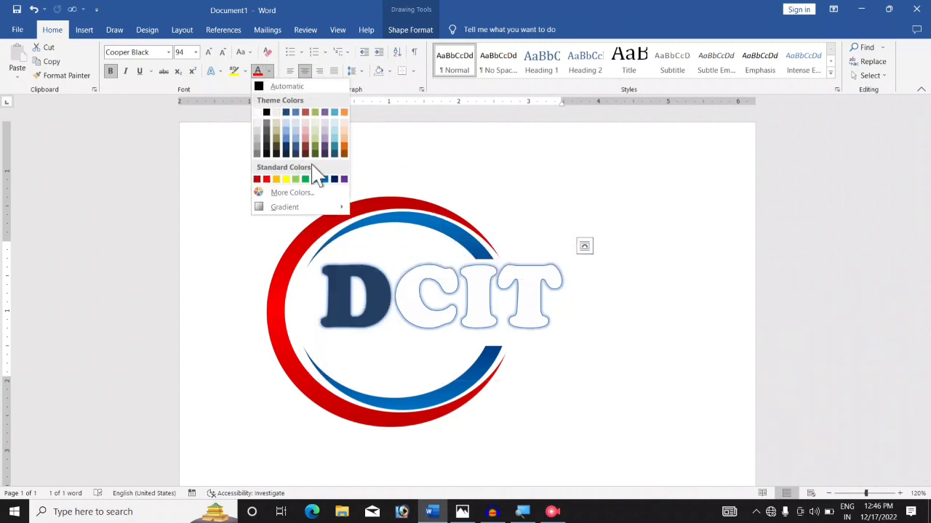
pyautogui.click(335, 179)
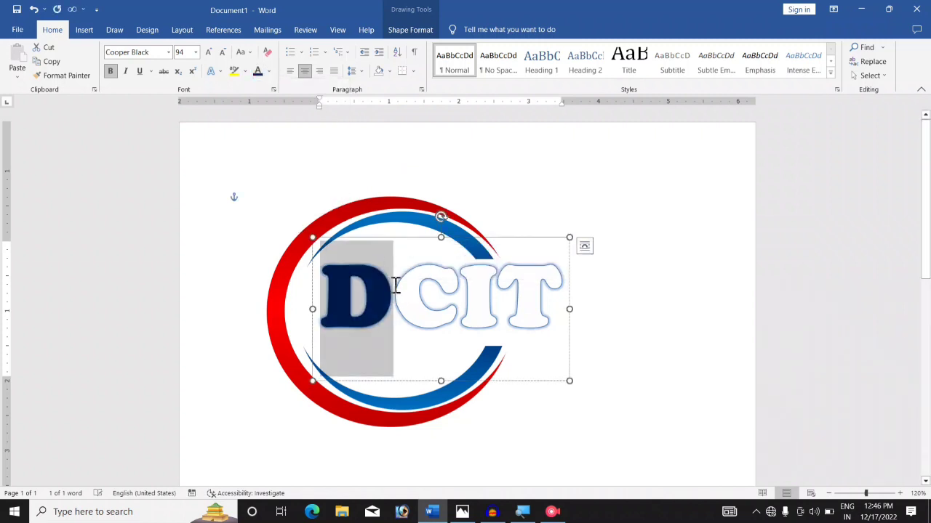
pyautogui.moveTo(398, 282); pyautogui.dragTo(541, 293)
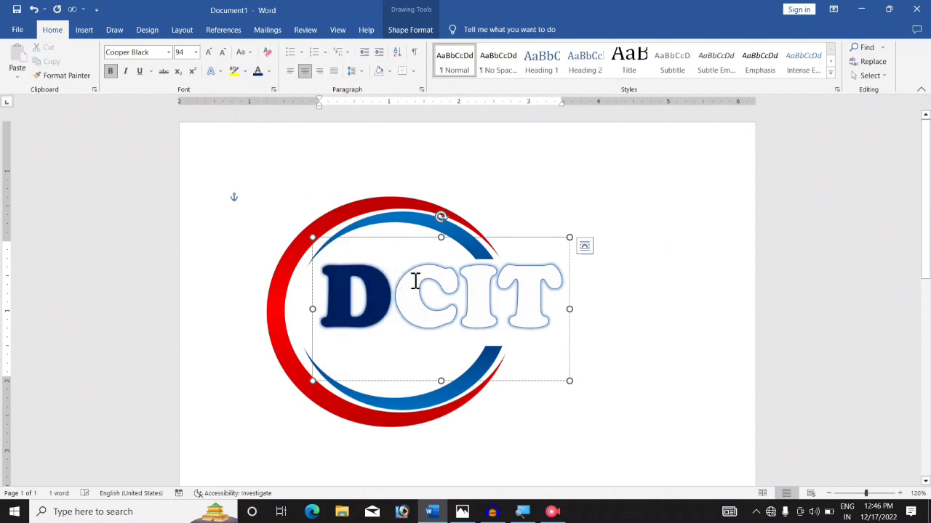
pyautogui.click(268, 71)
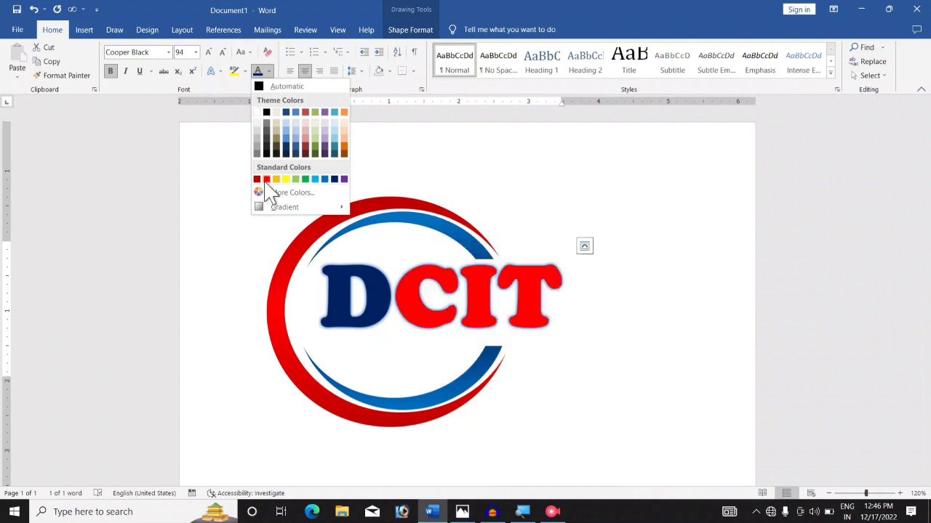
pyautogui.click(267, 178)
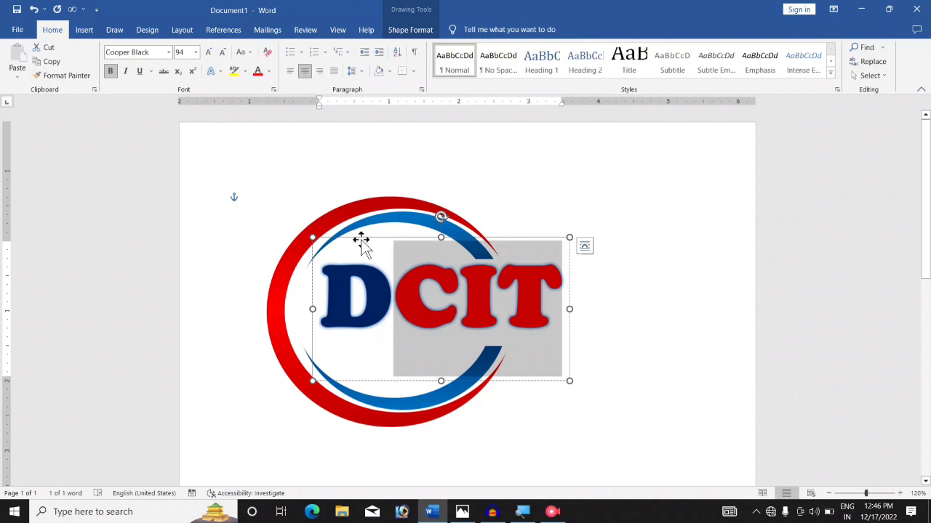
pyautogui.click(361, 242)
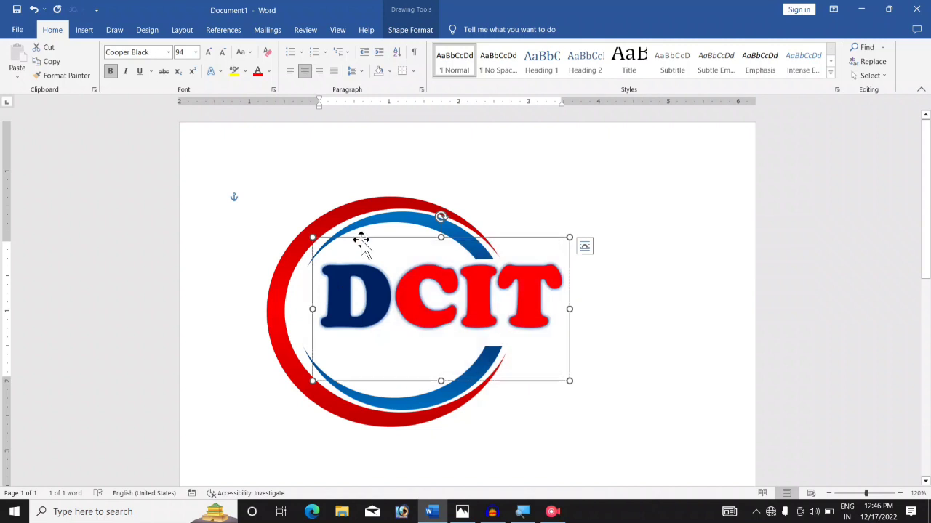
# - Set the DCIT letters to No Outline and No Glow
pyautogui.click(406, 34)
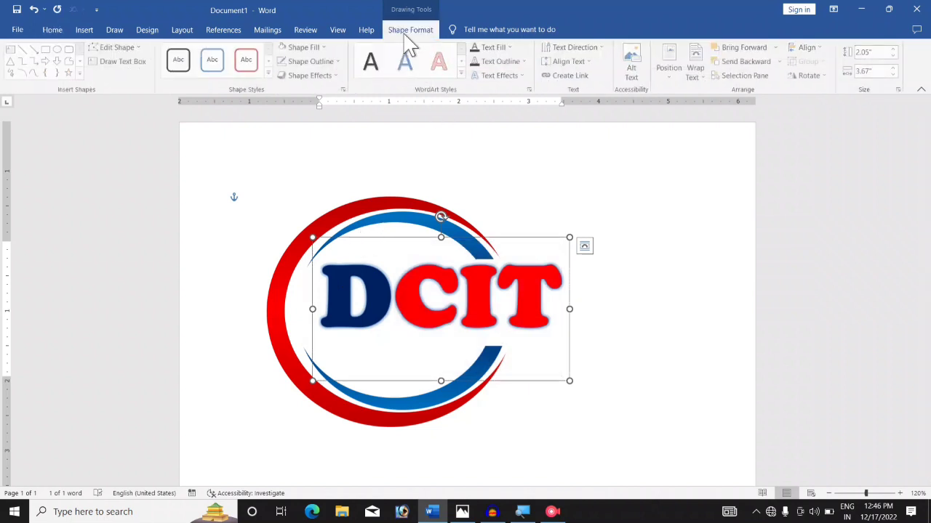
pyautogui.click(502, 61)
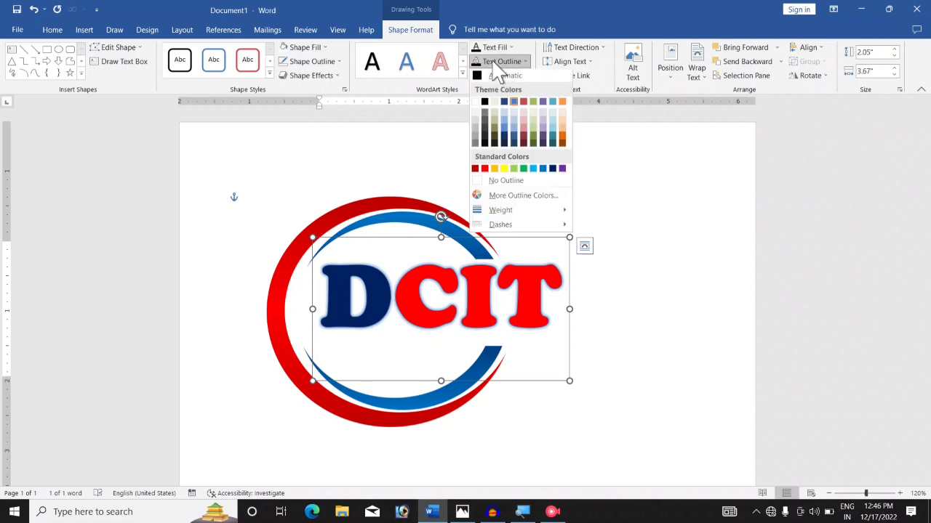
pyautogui.click(493, 181)
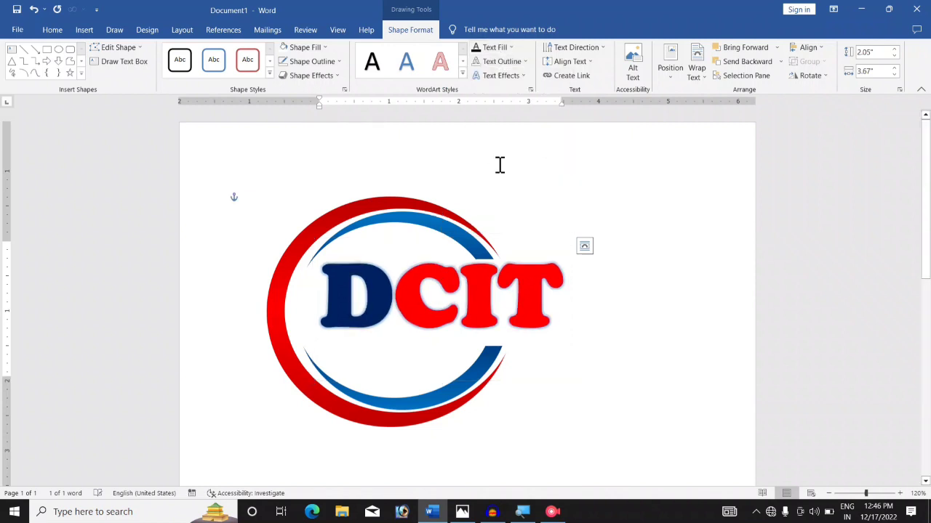
pyautogui.click(501, 76)
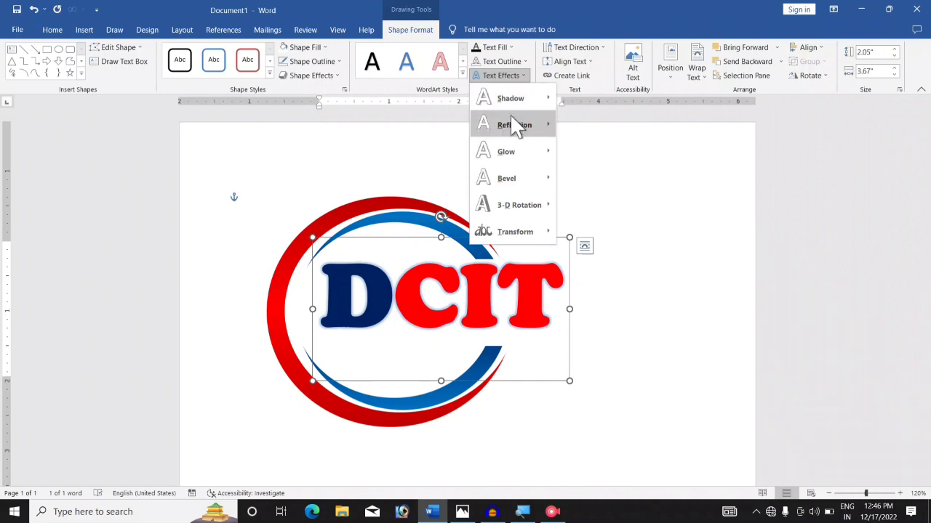
pyautogui.moveTo(509, 103)
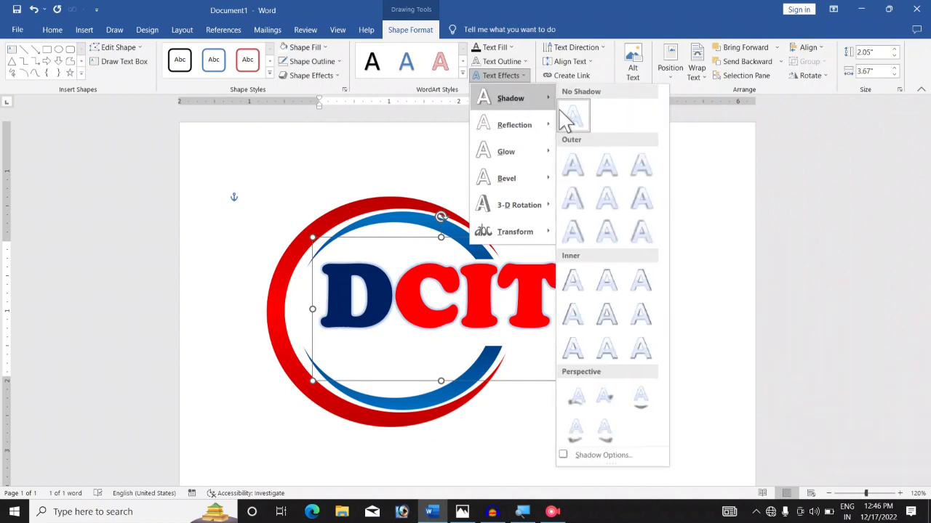
pyautogui.moveTo(523, 151)
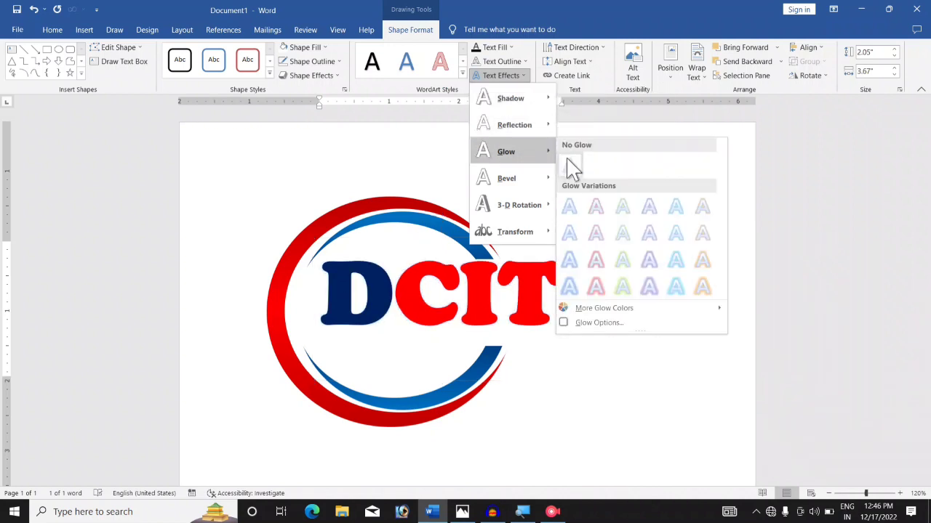
pyautogui.click(567, 167)
# - Apply the Angle bevel text effect to the DCIT letters
pyautogui.click(498, 78)
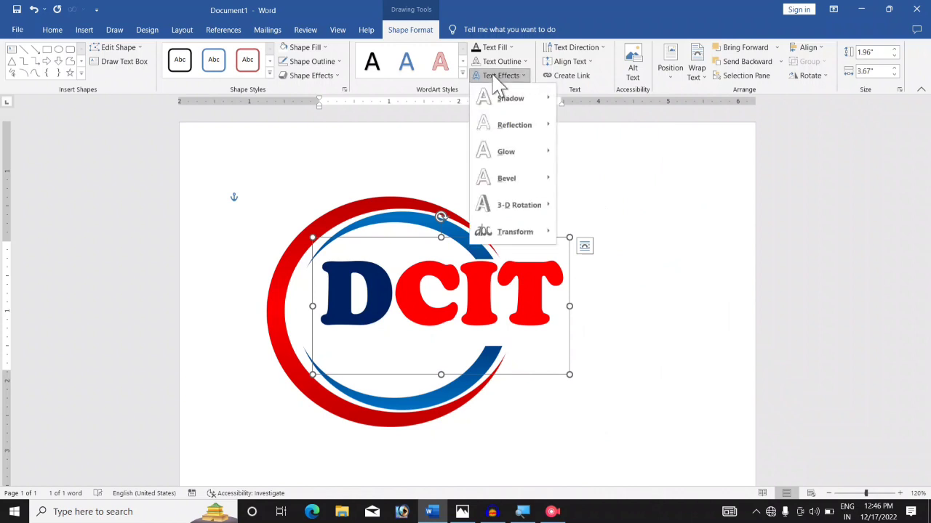
pyautogui.moveTo(525, 217)
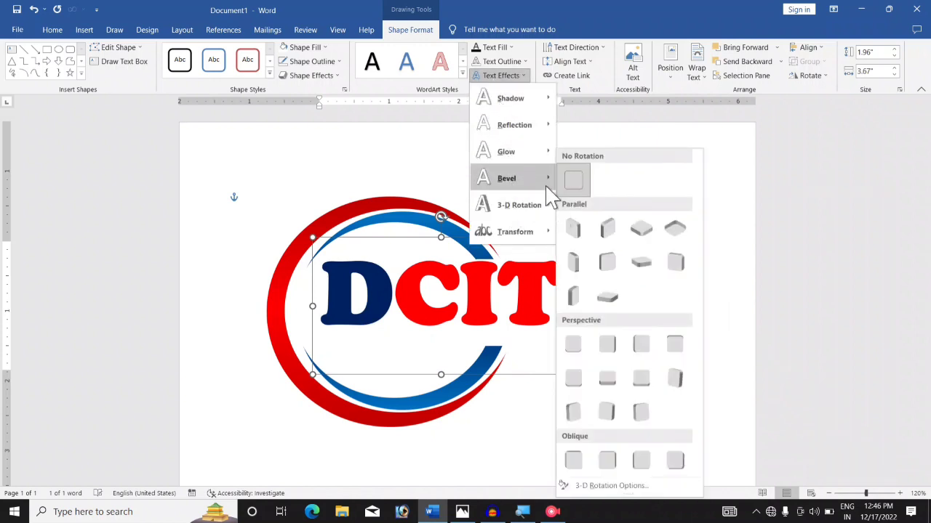
pyautogui.moveTo(532, 190)
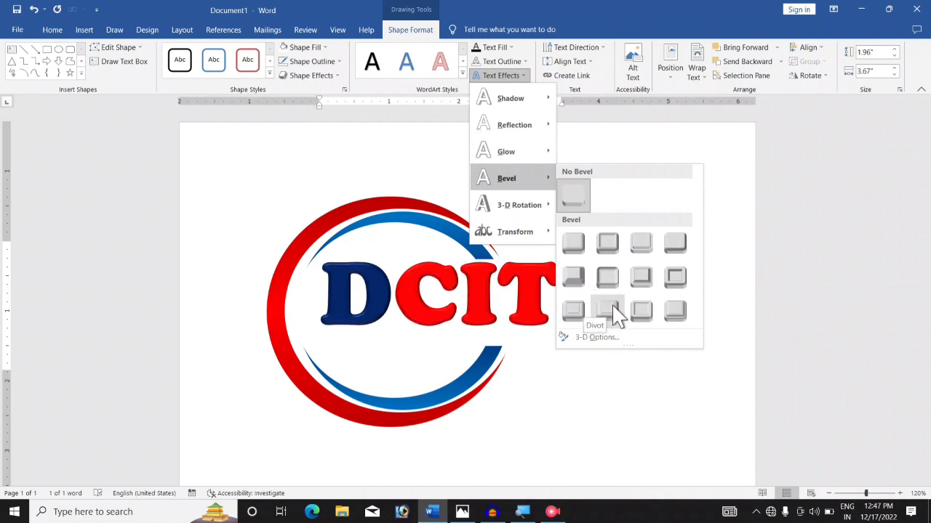
pyautogui.click(579, 286)
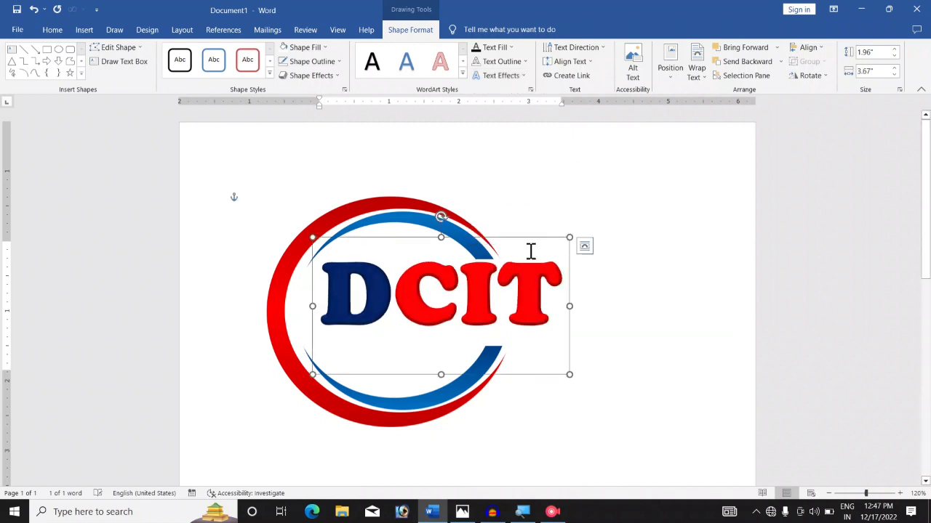
# - Insert a second white, blue-outlined WordArt reading 'Computer Training Cneter'
pyautogui.click(629, 306)
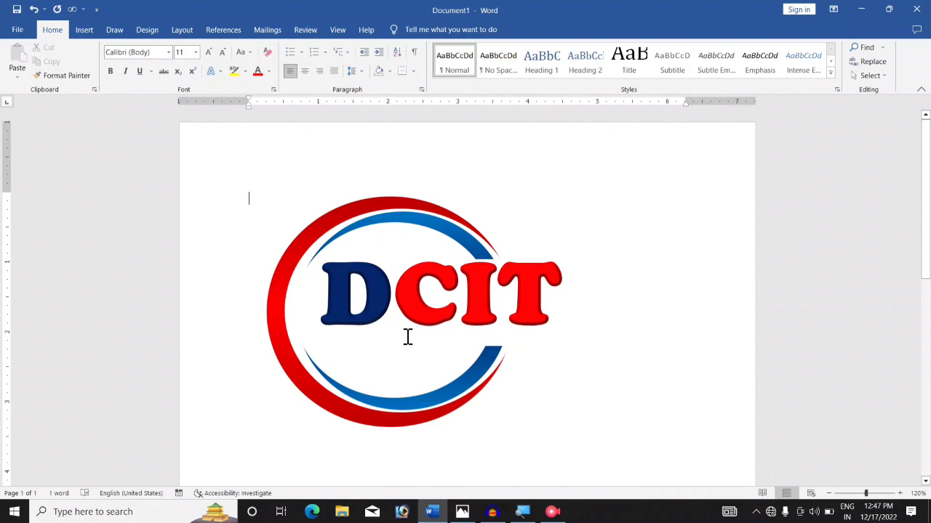
pyautogui.click(83, 33)
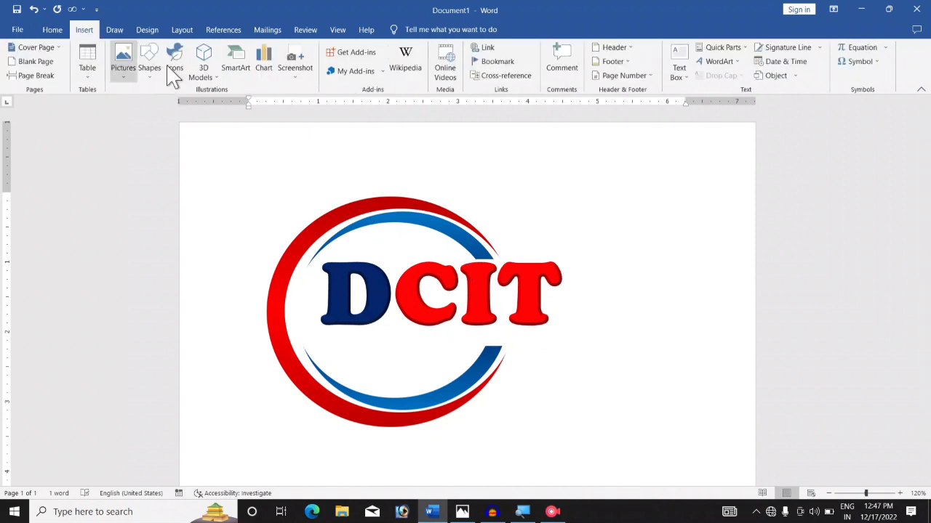
pyautogui.click(732, 63)
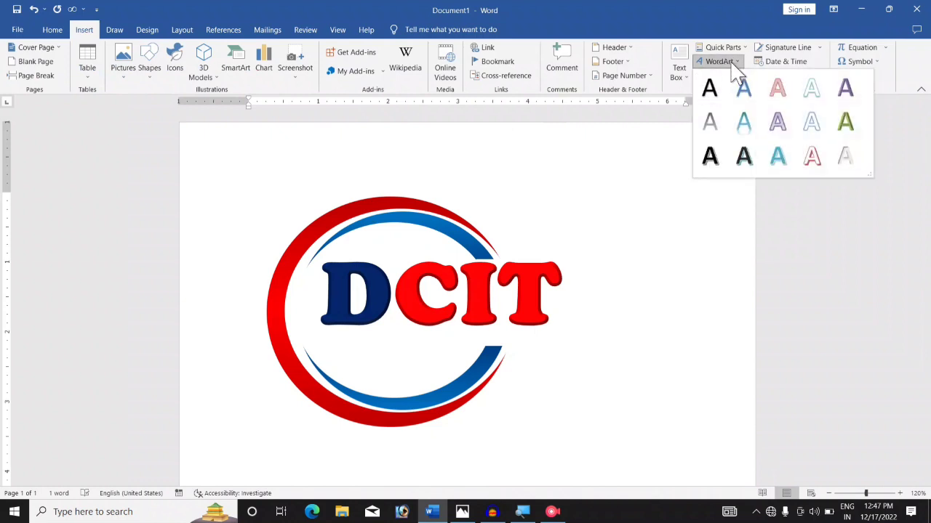
pyautogui.click(813, 125)
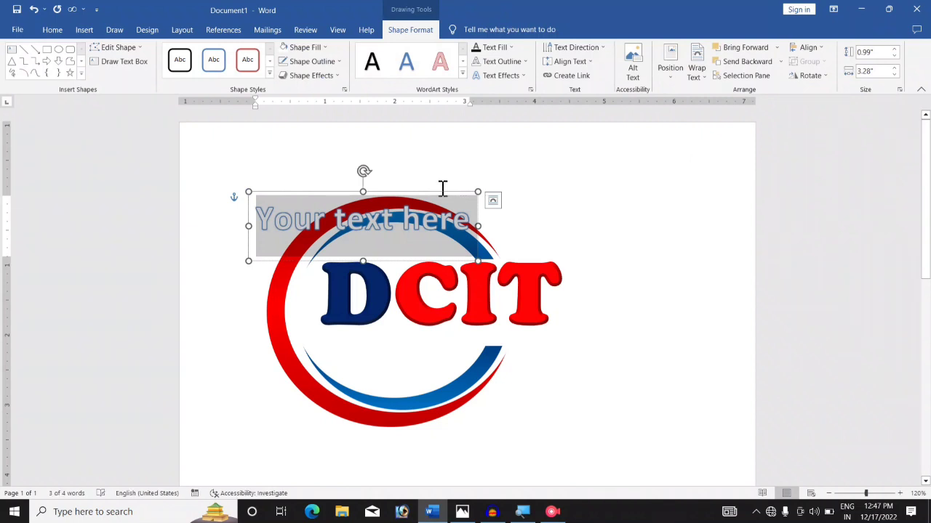
pyautogui.write('C')
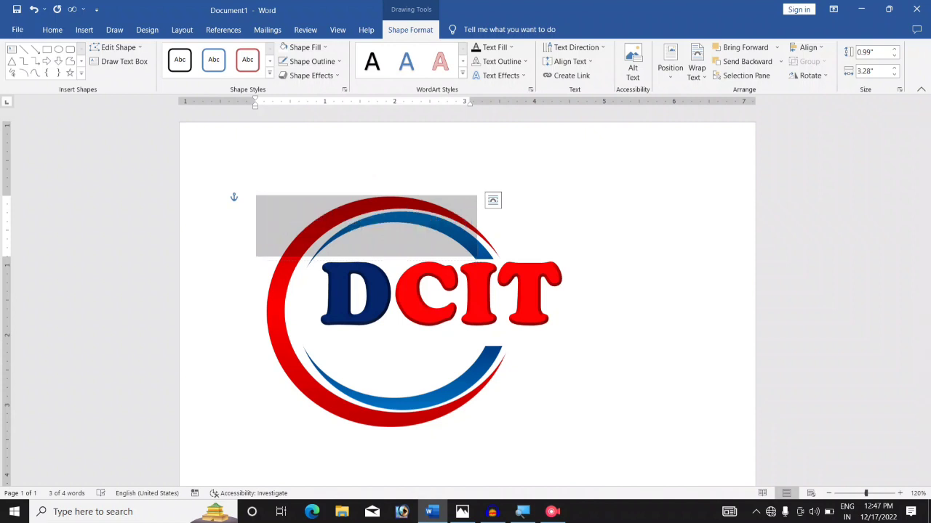
pyautogui.write('omput')
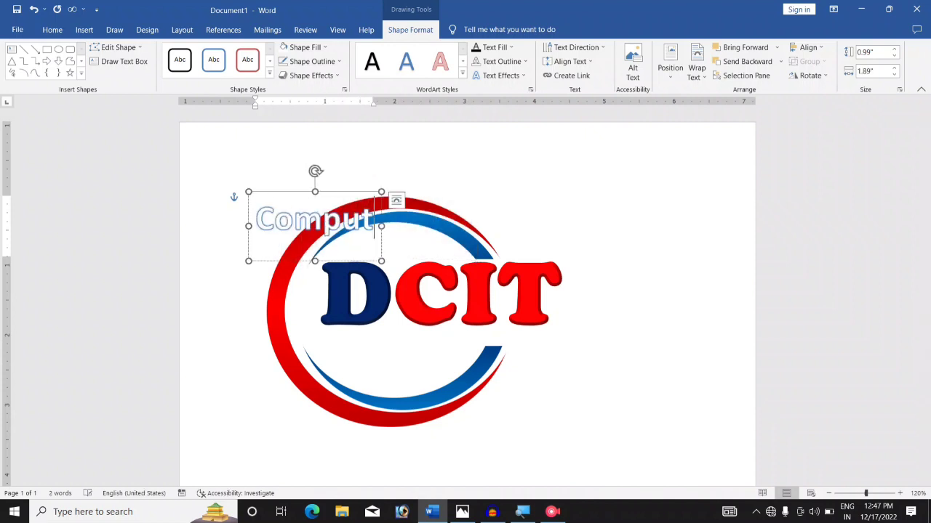
pyautogui.write('er Train')
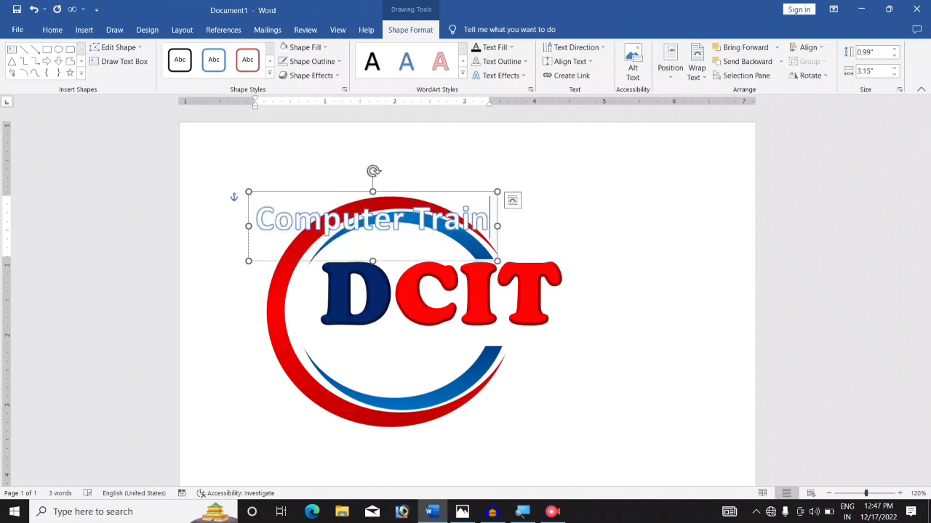
pyautogui.write('ing Cnet')
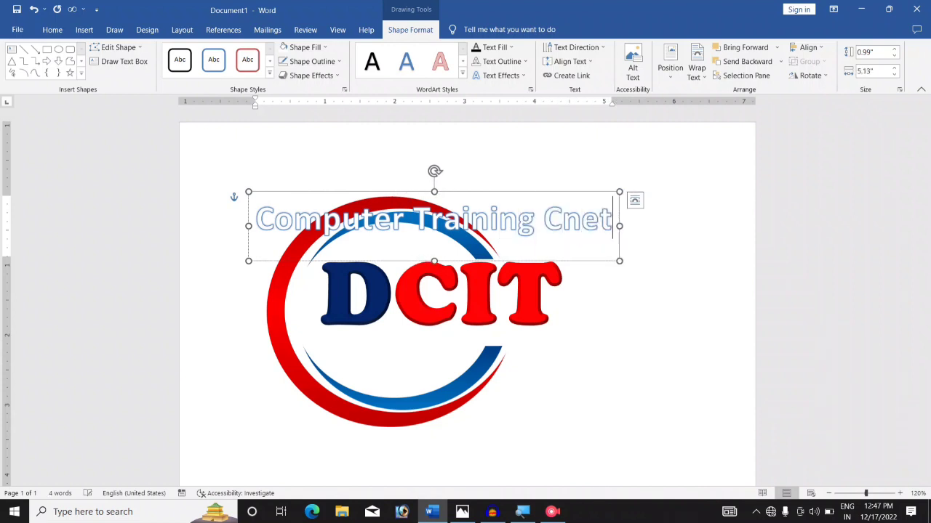
pyautogui.write('er')
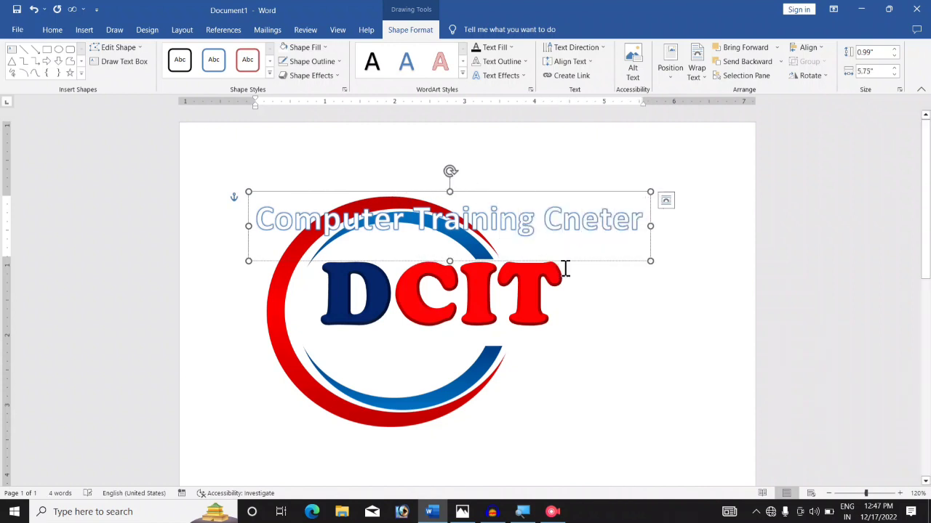
# - Move the tagline beneath the DCIT letters and shrink its text three size steps
pyautogui.moveTo(581, 264); pyautogui.dragTo(641, 377)
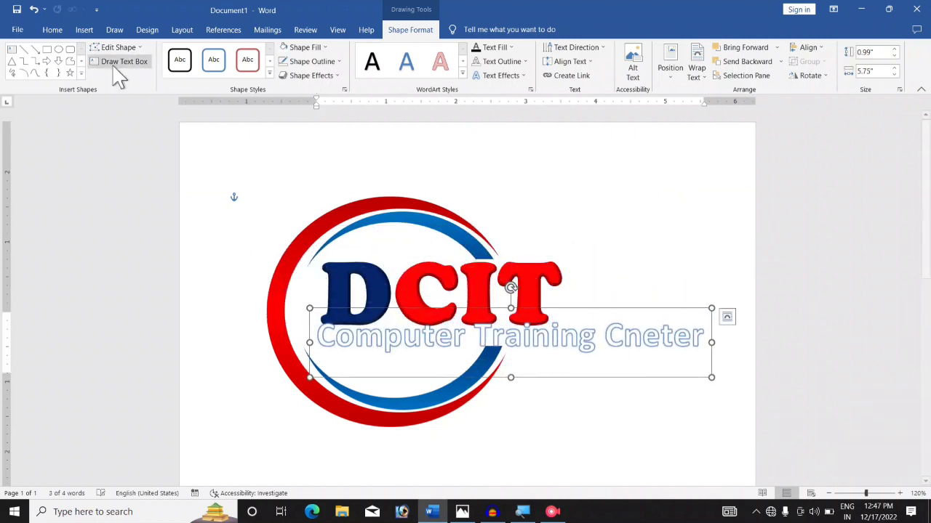
pyautogui.click(50, 30)
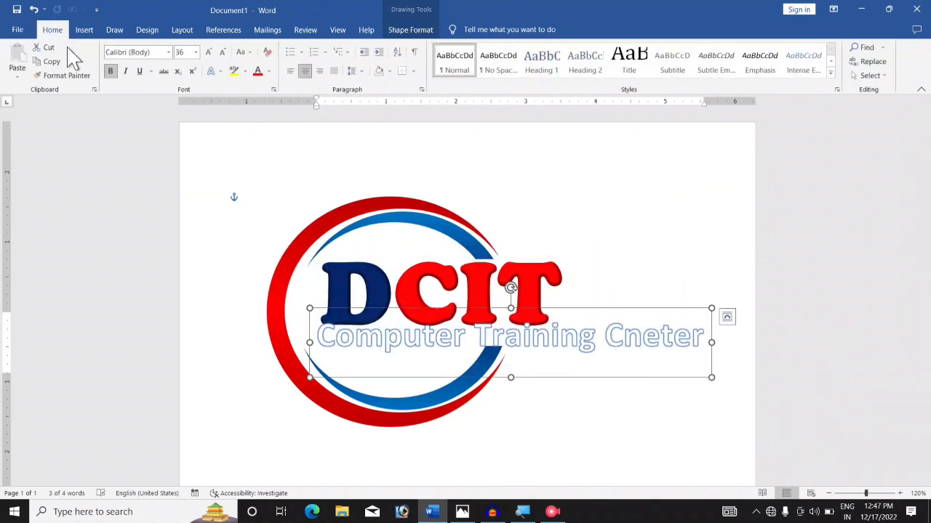
pyautogui.click(223, 52)
pyautogui.click(223, 52)
pyautogui.click(223, 52)
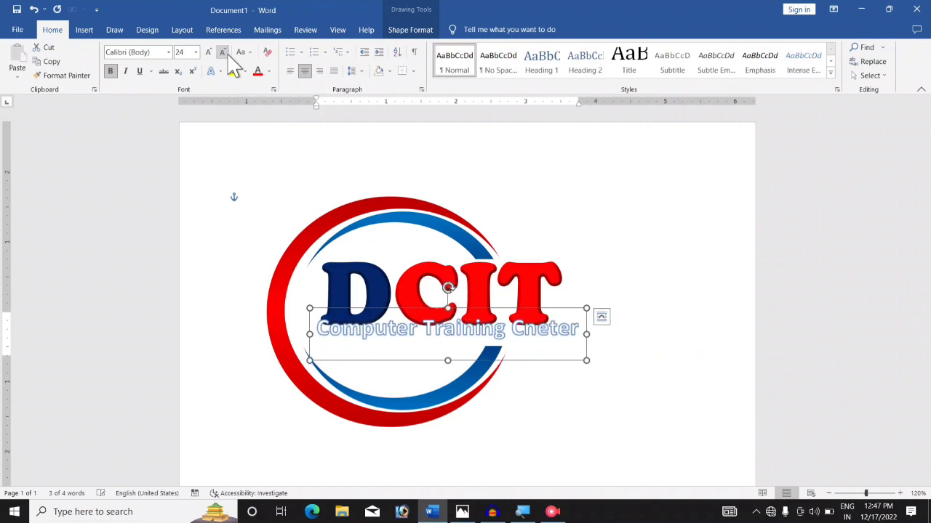
# - Set the tagline in Cambria at 20 pt and colour it dark navy
pyautogui.click(168, 52)
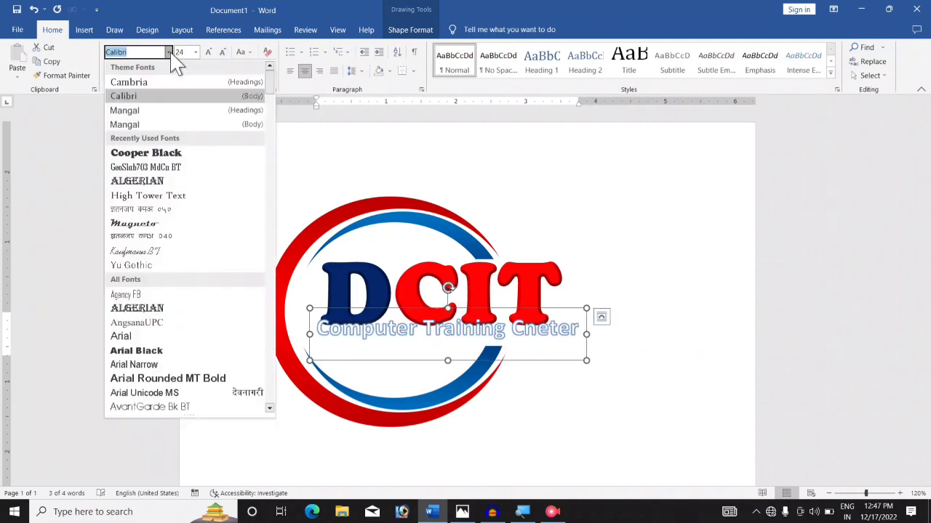
pyautogui.click(166, 86)
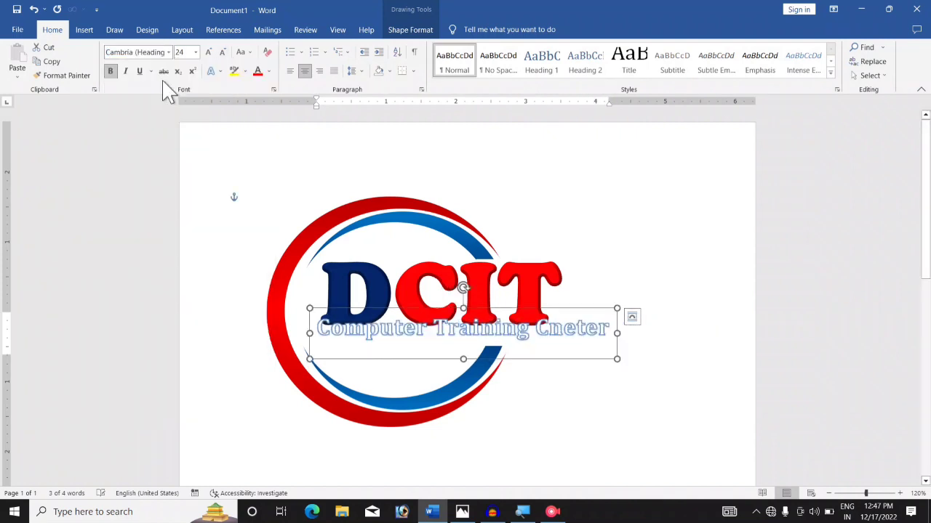
pyautogui.click(220, 52)
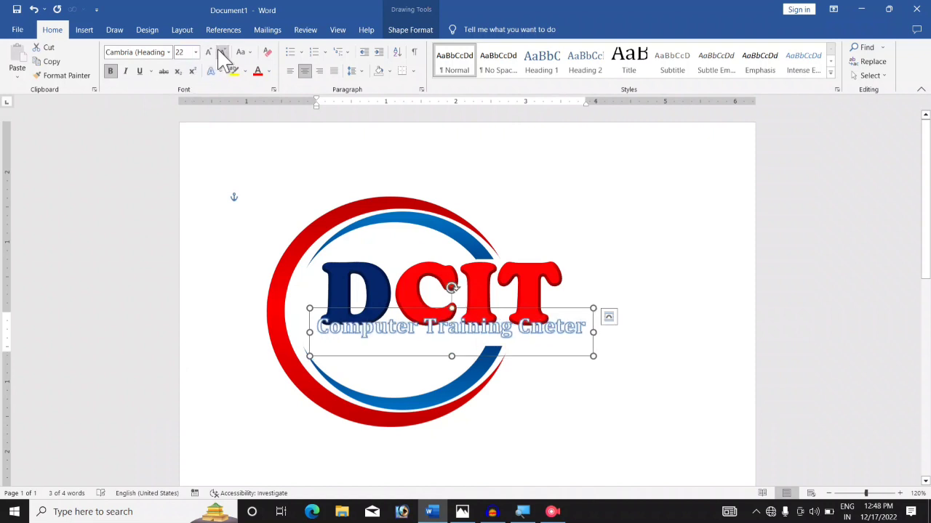
pyautogui.click(220, 53)
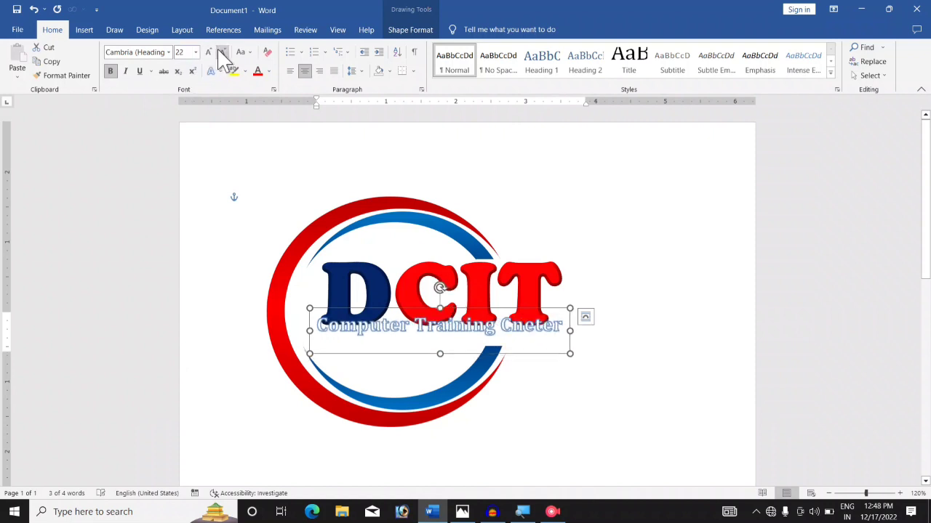
pyautogui.click(269, 72)
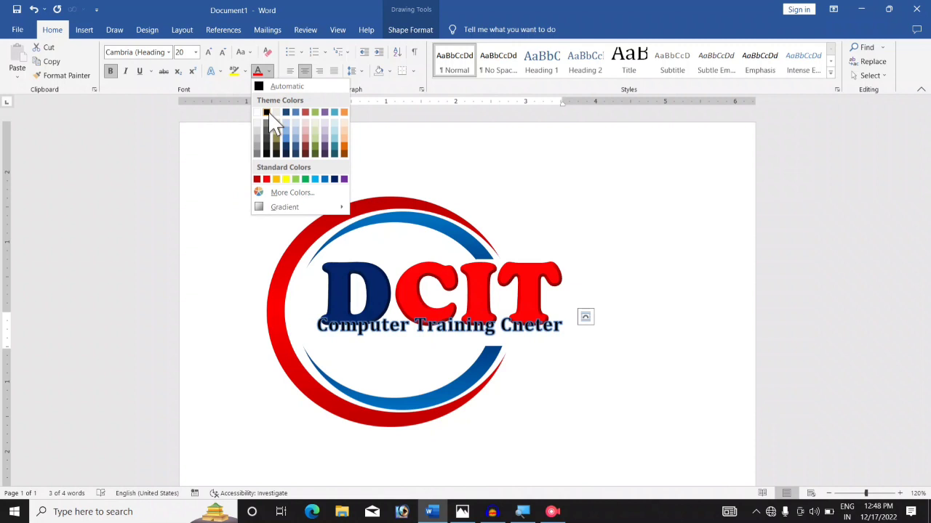
pyautogui.click(268, 116)
# - Give the tagline No Outline and No Glow, and lower it slightly under DCIT
pyautogui.click(413, 31)
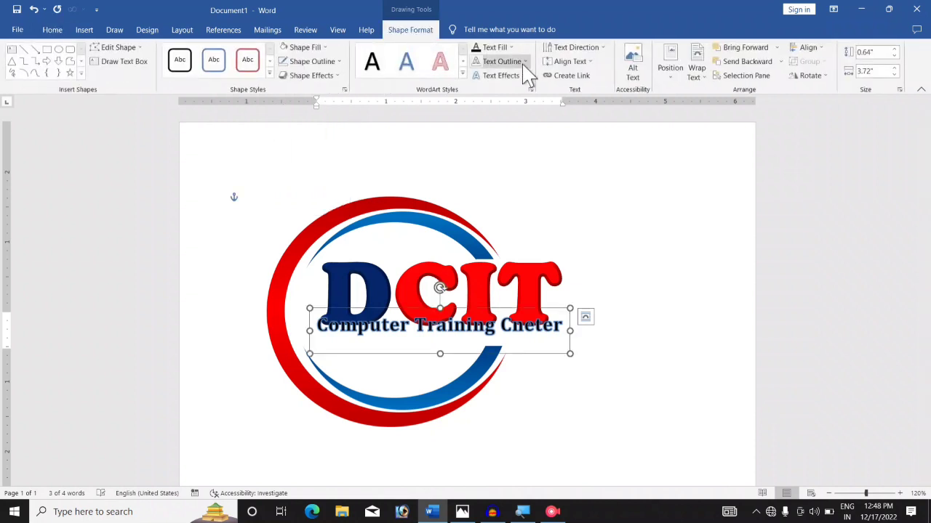
pyautogui.click(523, 61)
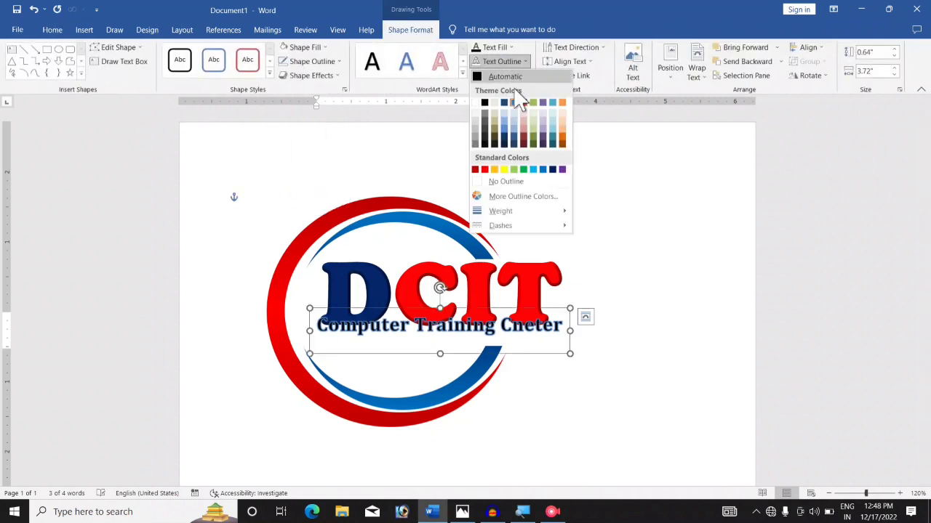
pyautogui.click(519, 182)
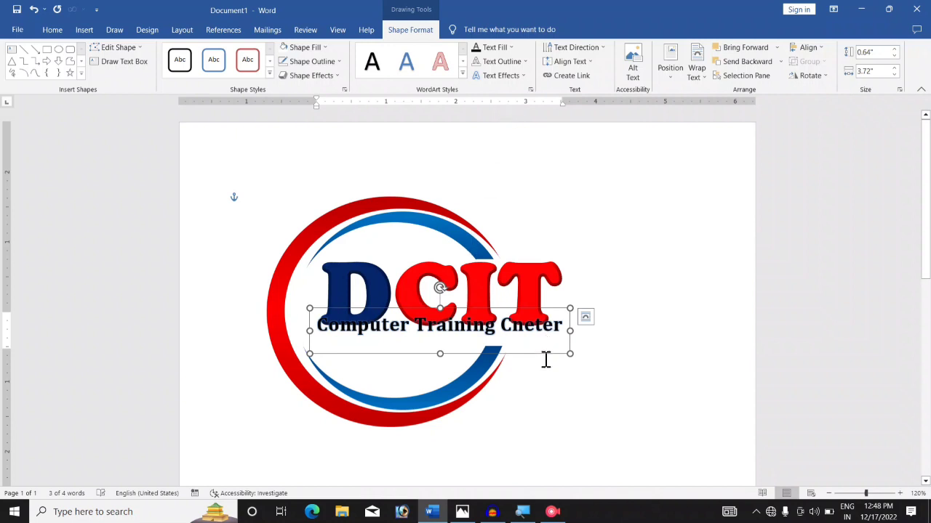
pyautogui.click(498, 76)
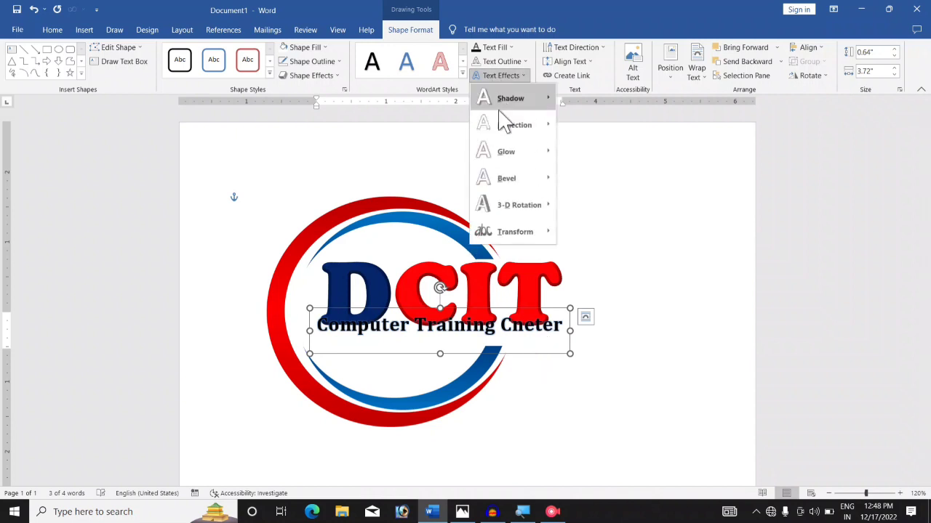
pyautogui.moveTo(494, 152)
pyautogui.click(572, 166)
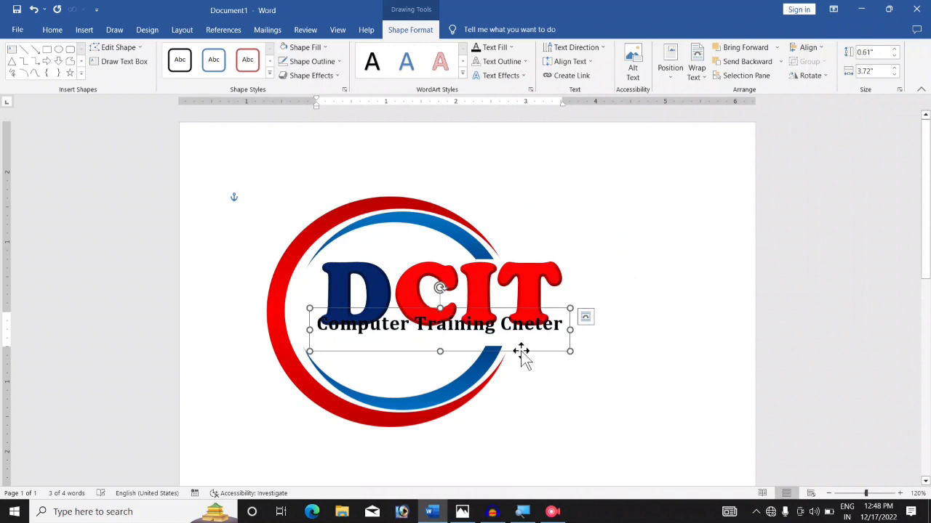
pyautogui.moveTo(521, 351)
pyautogui.mouseDown()
pyautogui.moveTo(524, 364)
pyautogui.moveTo(531, 357)
pyautogui.mouseUp()
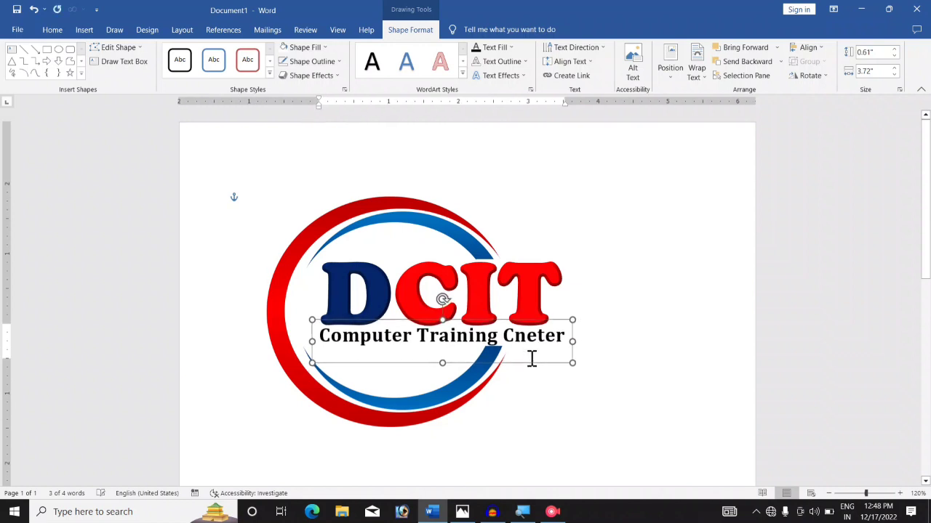
pyautogui.click(588, 384)
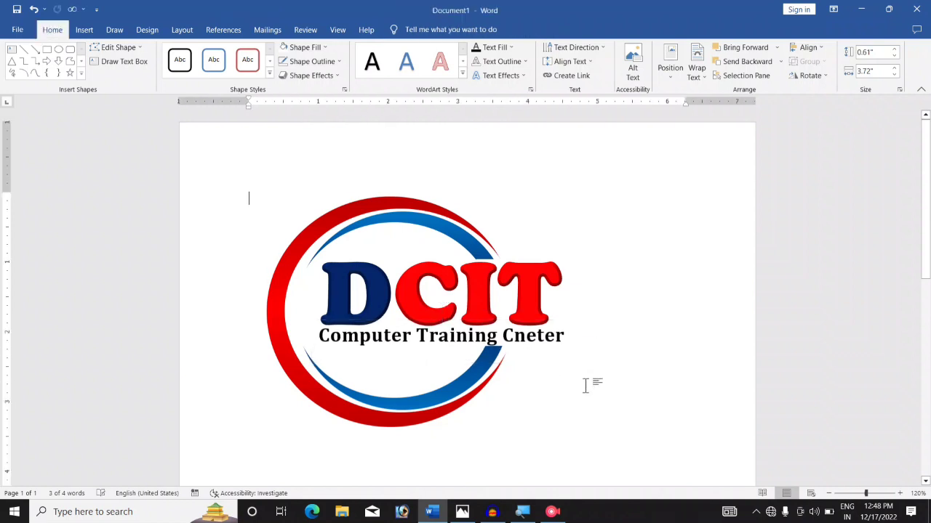
# - Nudge the tagline a few pixels up and right beneath DCIT
pyautogui.click(514, 337)
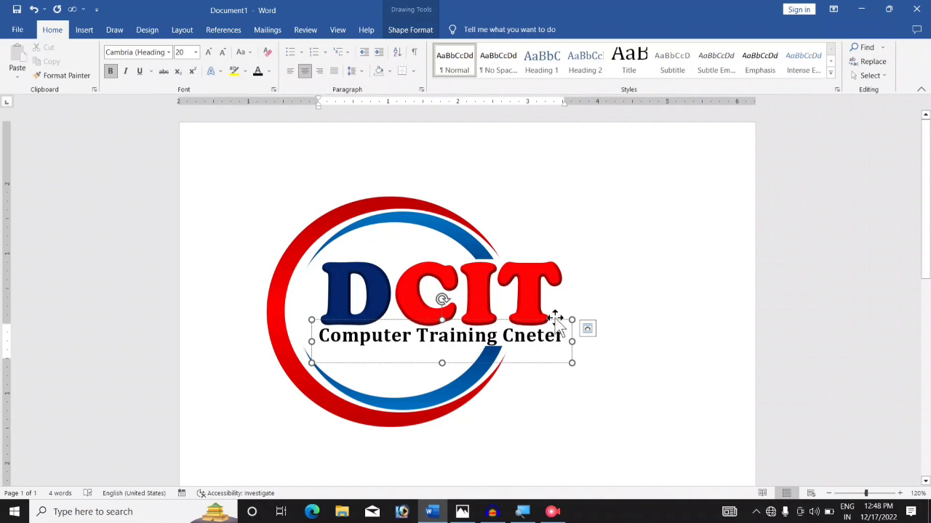
pyautogui.moveTo(555, 320); pyautogui.dragTo(557, 318)
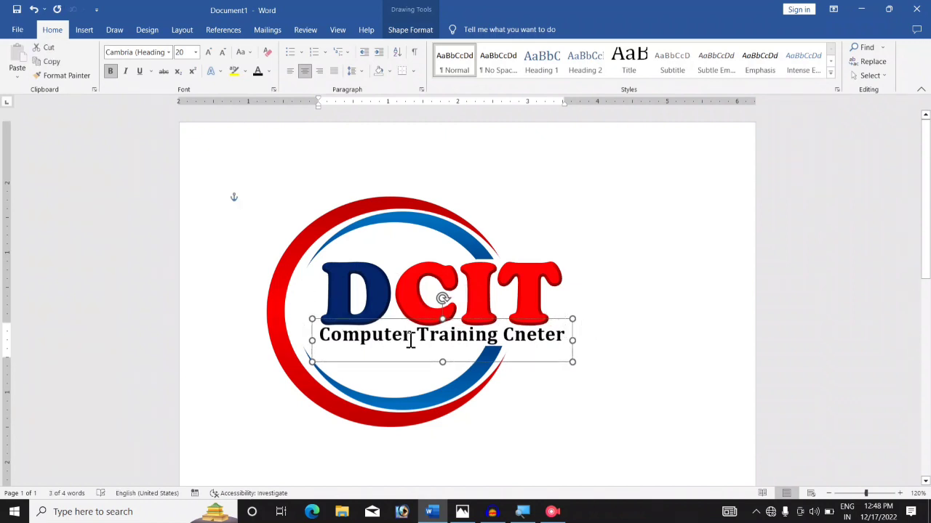
pyautogui.moveTo(405, 347); pyautogui.dragTo(408, 348)
pyautogui.click(548, 446)
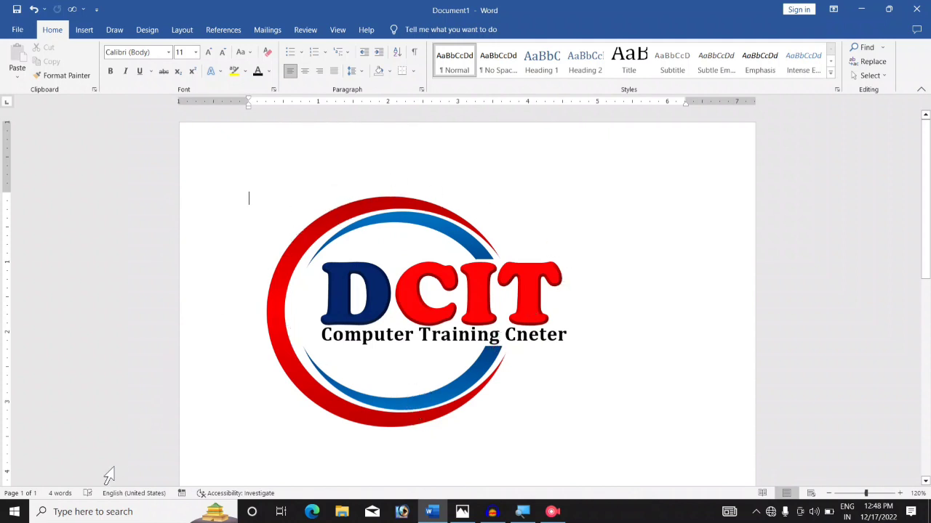
pyautogui.click(106, 514)
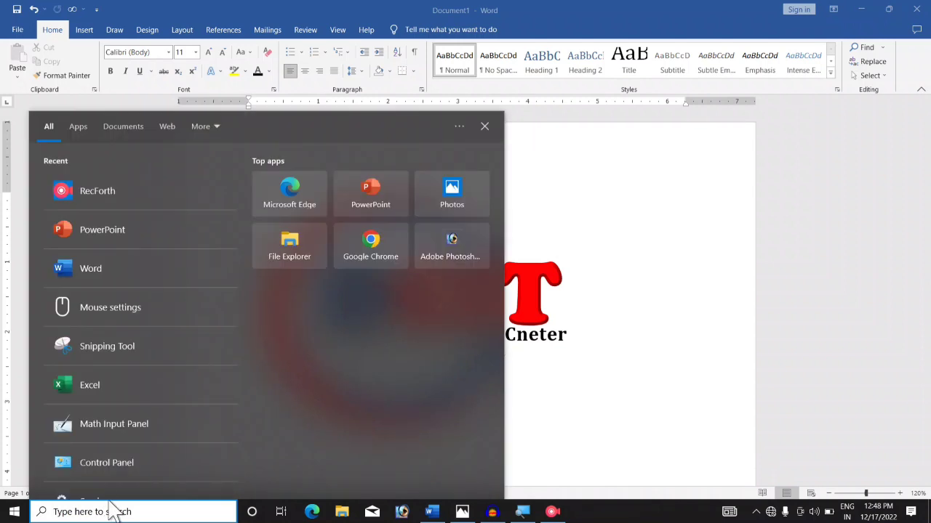
# - Launch Snipping Tool and snip a rectangle around the finished DCIT logo
pyautogui.write('s')
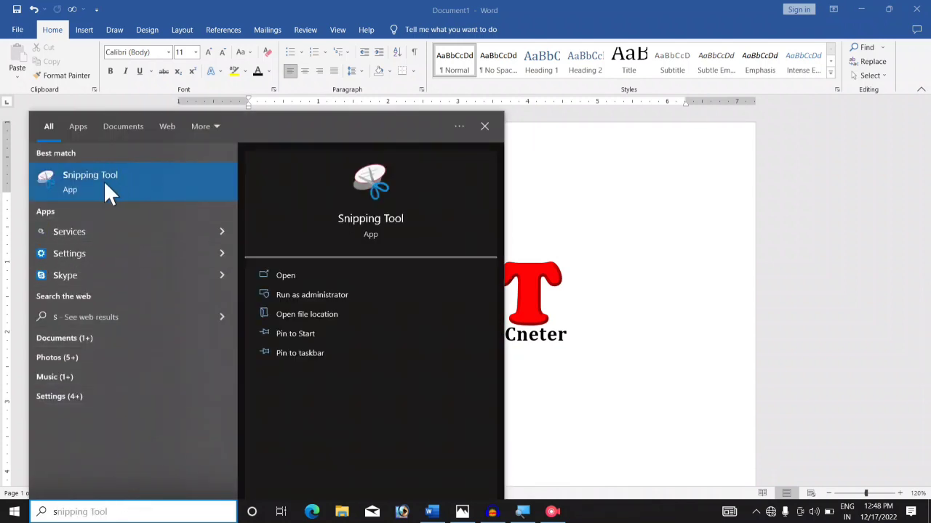
pyautogui.click(105, 184)
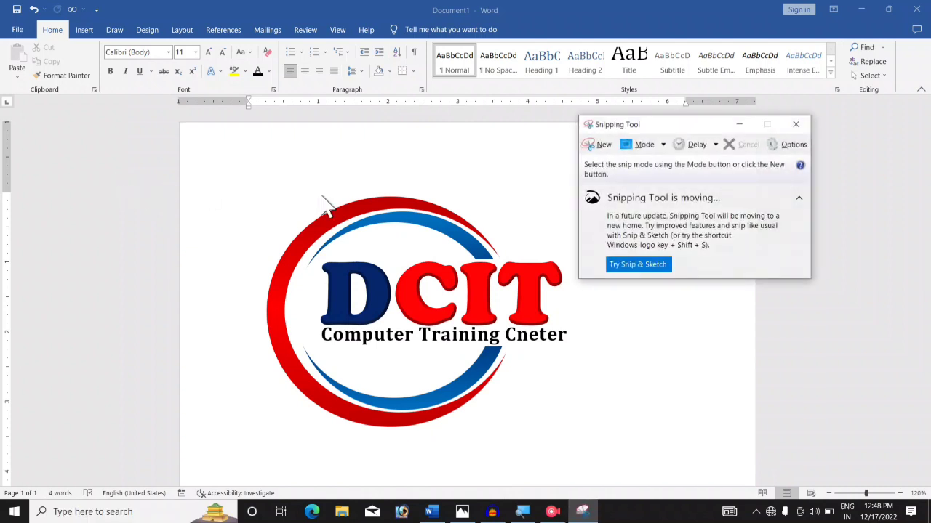
pyautogui.click(598, 145)
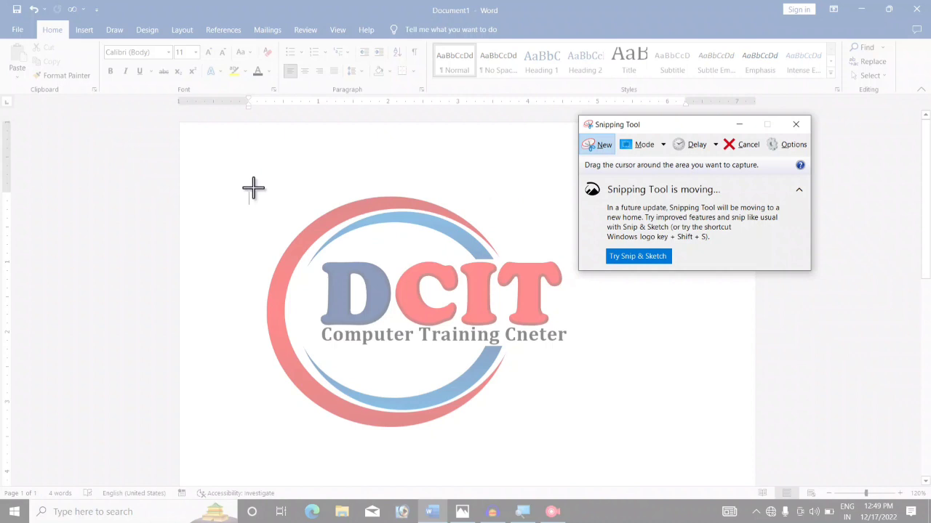
pyautogui.moveTo(251, 187)
pyautogui.mouseDown()
pyautogui.moveTo(463, 298)
pyautogui.moveTo(584, 440)
pyautogui.mouseUp()
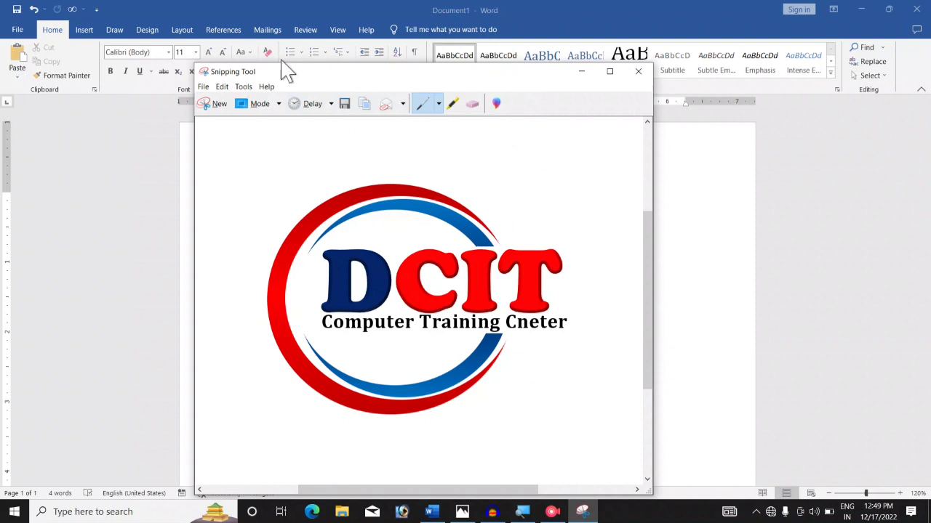
# - Save the snip to the Desktop as JPEG 'ewr' and close Snipping Tool
pyautogui.click(204, 87)
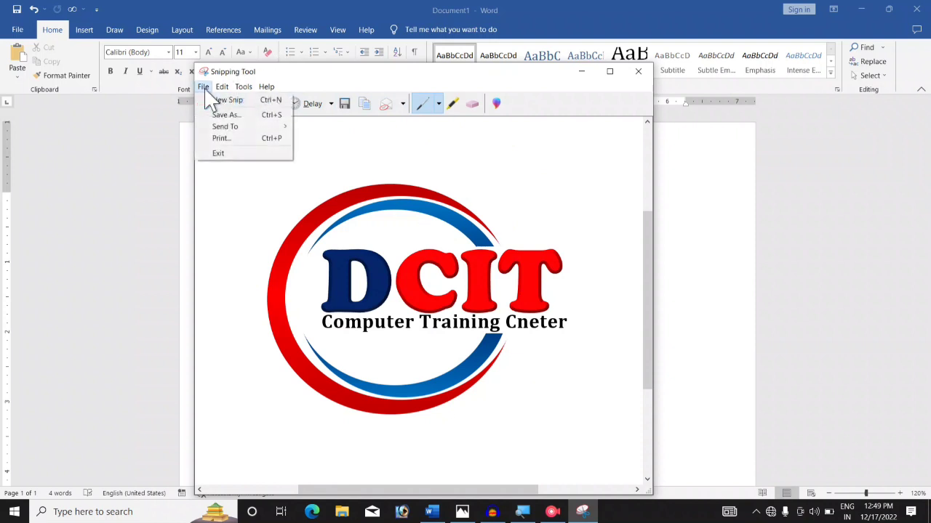
pyautogui.click(236, 116)
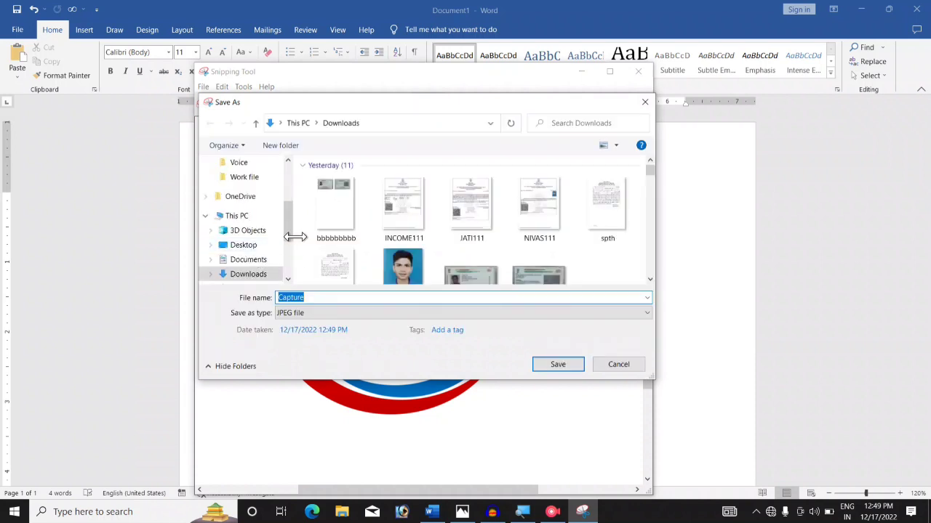
pyautogui.scroll(2, 264, 210)
pyautogui.scroll(1, 260, 196)
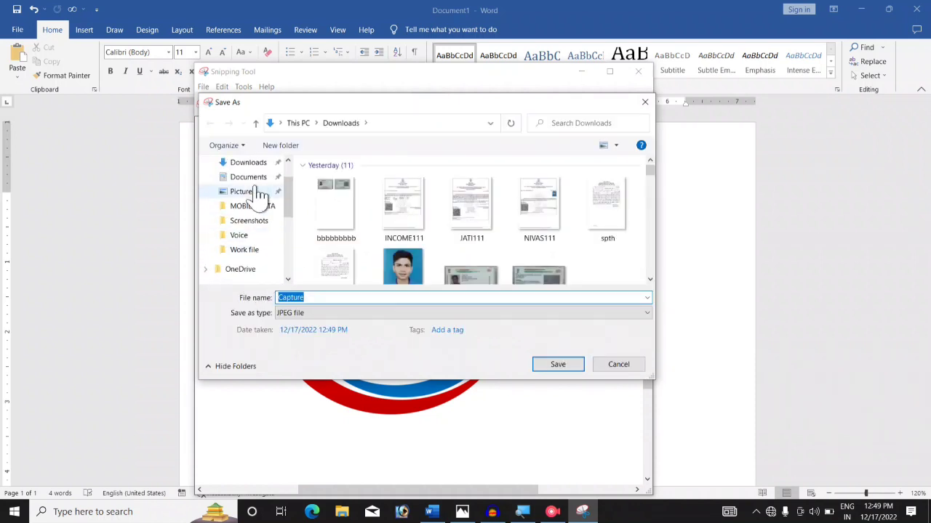
pyautogui.scroll(1, 259, 196)
pyautogui.click(244, 186)
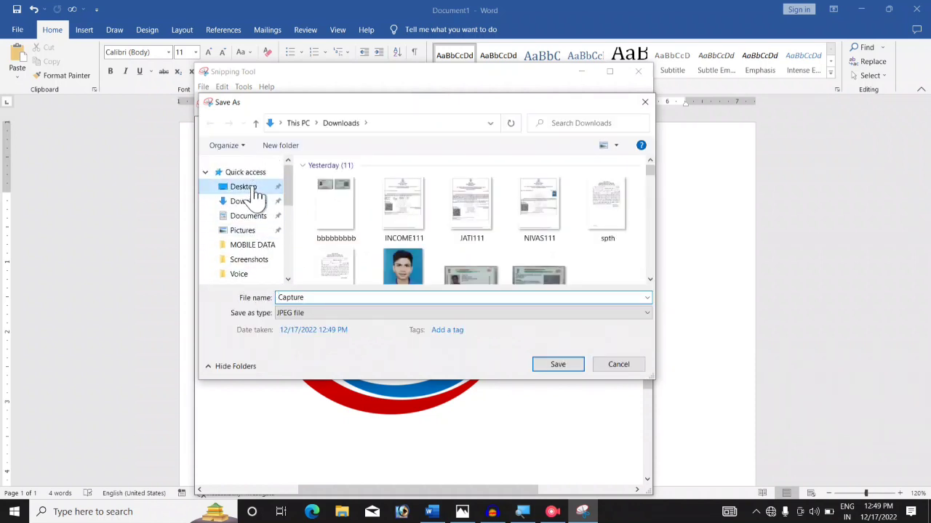
pyautogui.doubleClick(324, 298)
pyautogui.write('ewr')
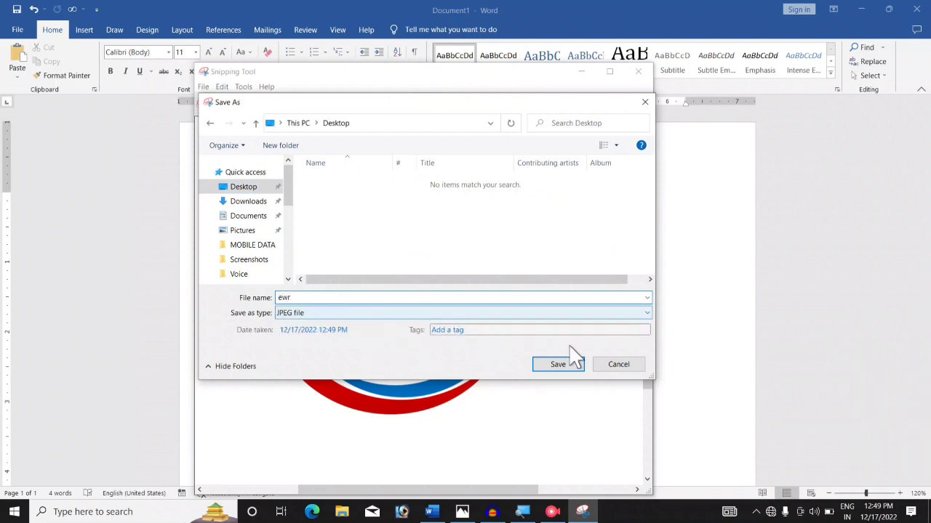
pyautogui.click(558, 368)
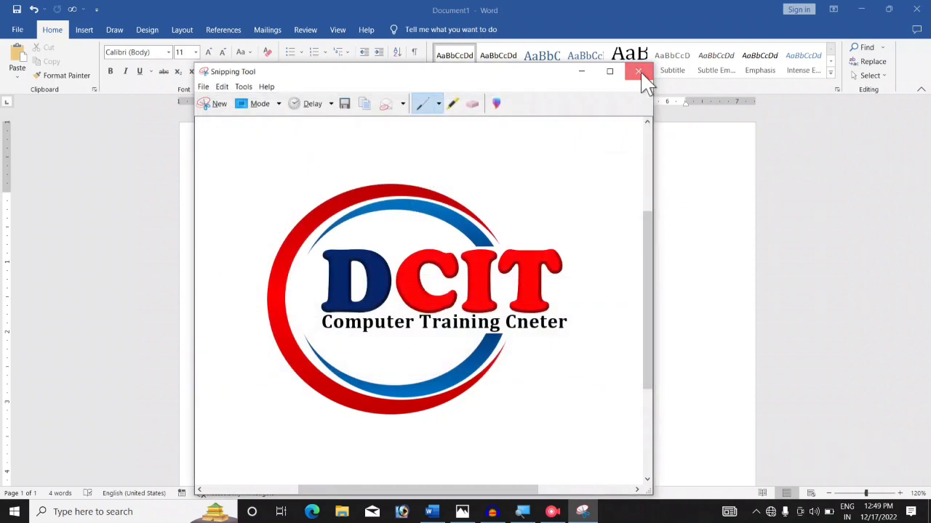
pyautogui.click(639, 72)
# - Minimize Word and refresh the desktop so the new ewr.JPG file appears
pyautogui.click(866, 10)
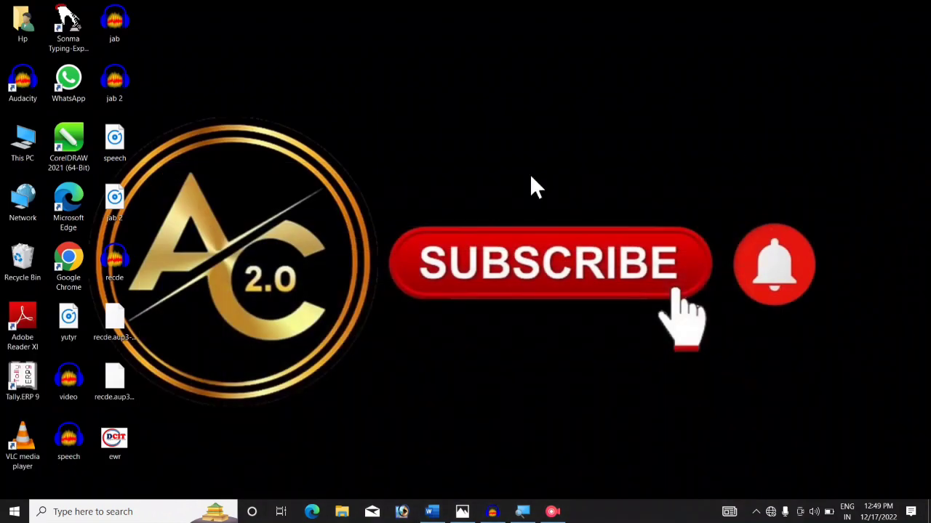
pyautogui.rightClick(412, 117)
pyautogui.click(437, 147)
# - Open ewr.JPG in Photos and zoom in and out to inspect the DCIT logo
pyautogui.doubleClick(121, 445)
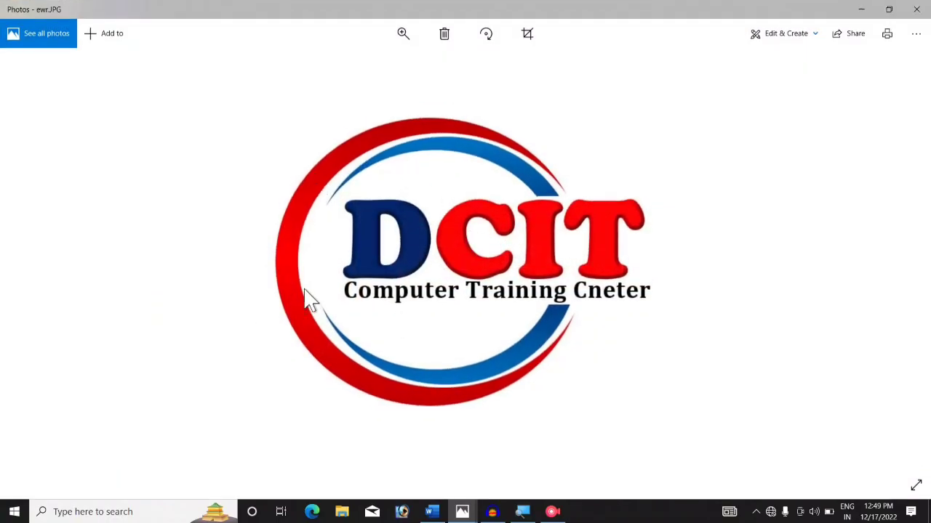
pyautogui.click(403, 34)
pyautogui.moveTo(389, 72); pyautogui.dragTo(354, 89)
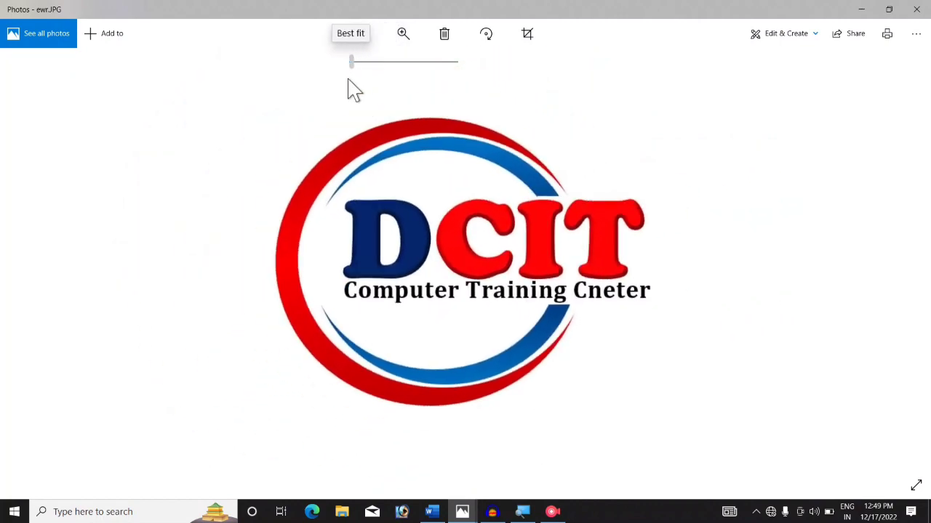